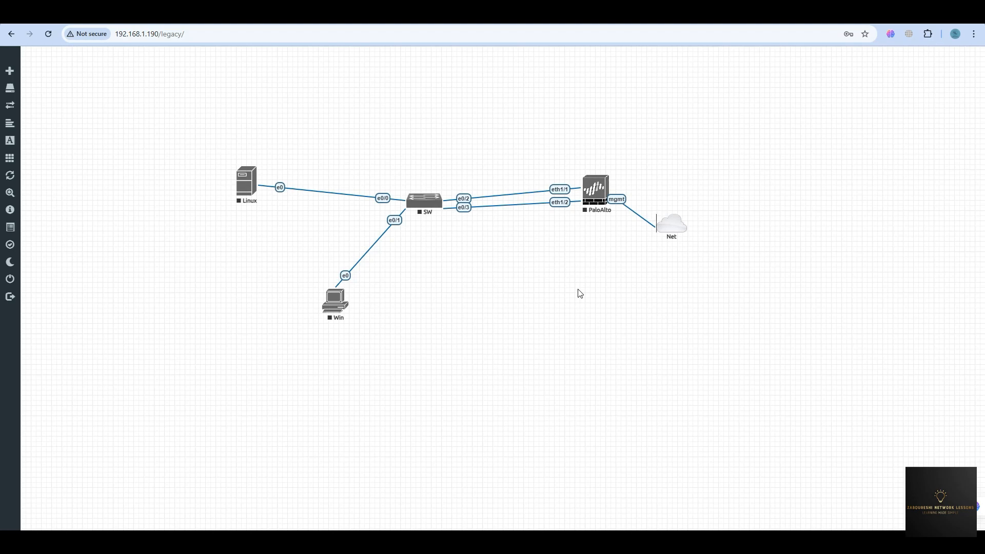
# Open the Palo Alto Networks Customer Support Portal from the search results and acknowledge the privacy statement.
pyautogui.click(821, 24)
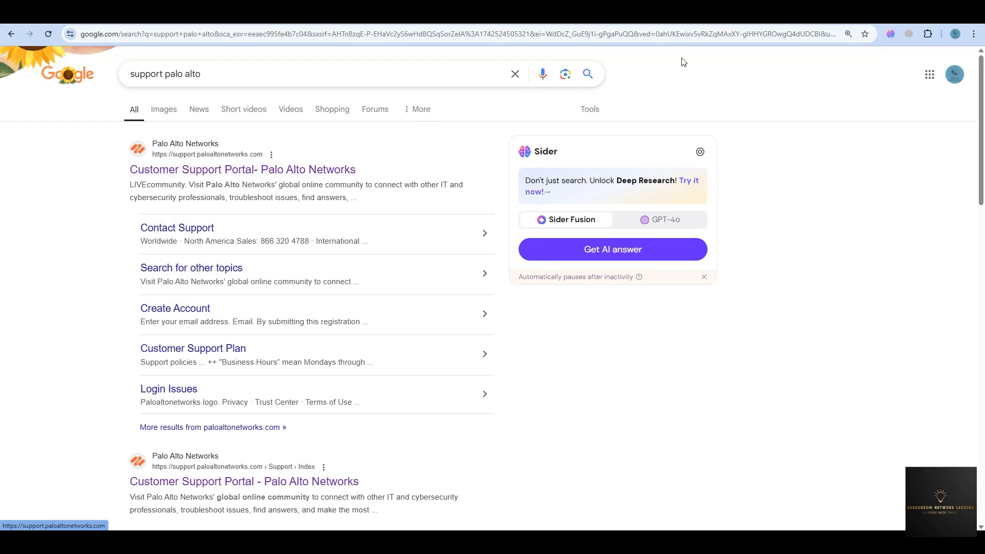
pyautogui.click(779, 25)
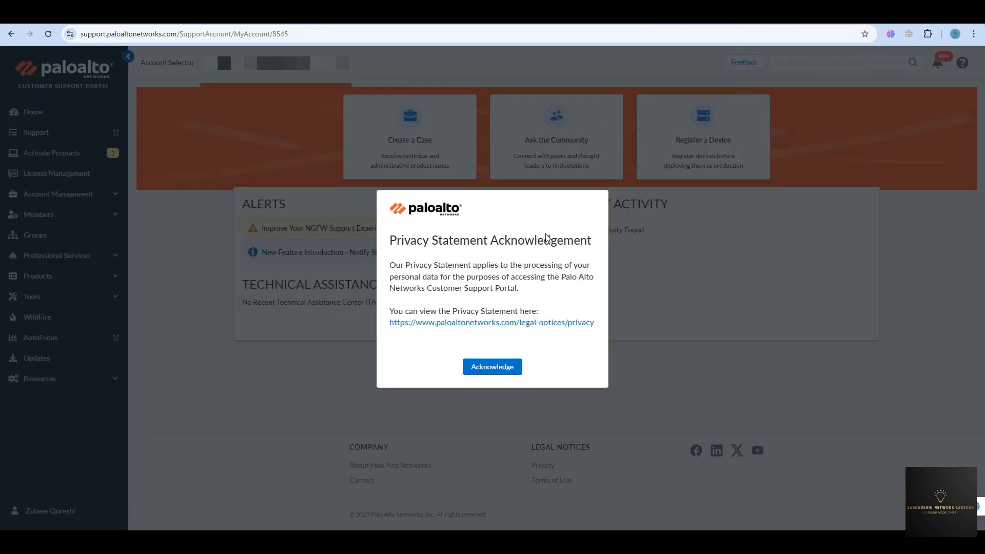
pyautogui.click(502, 368)
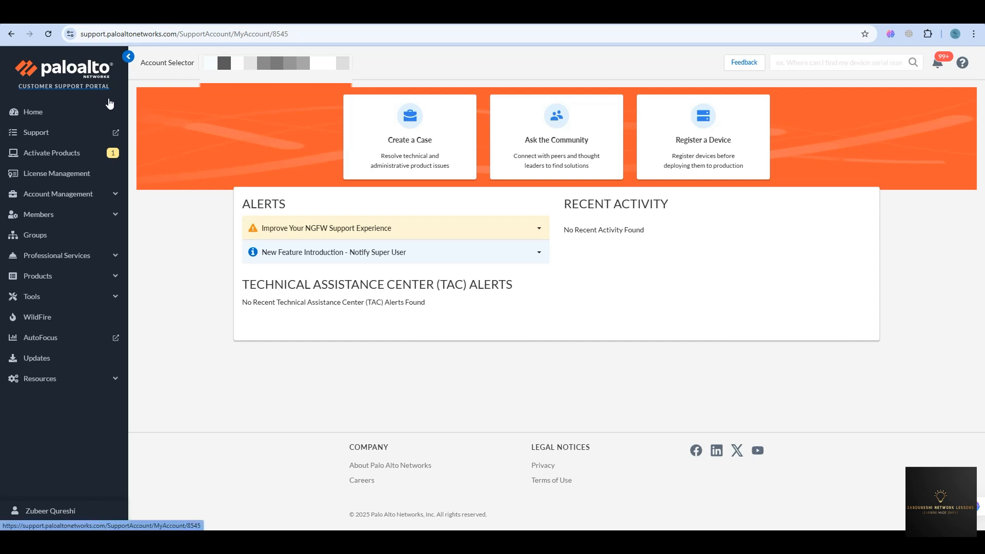
# Go to the Content Updates page from the portal sidebar.
pyautogui.click(224, 63)
pyautogui.click(289, 63)
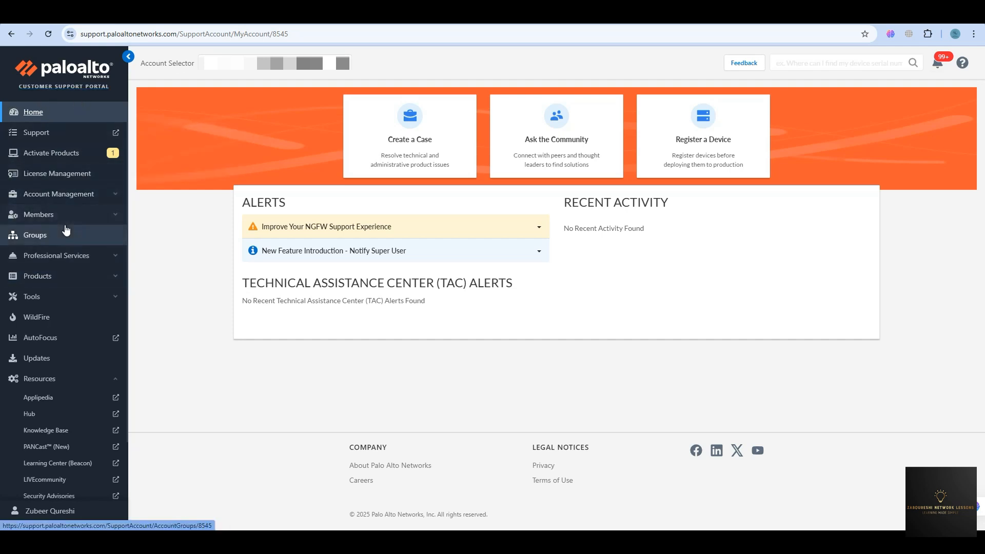
pyautogui.scroll(-2, 66, 231)
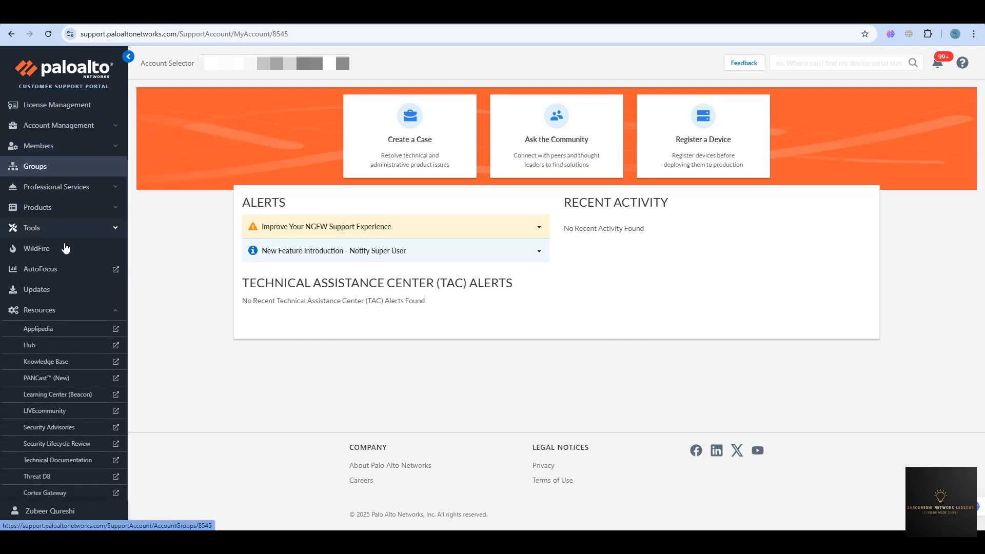
pyautogui.click(41, 293)
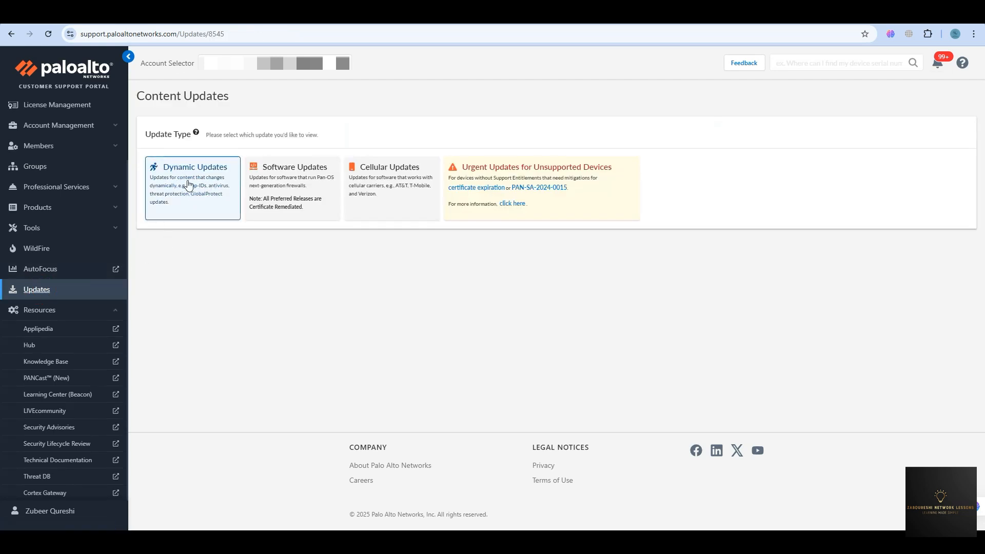
# Open Software Updates and filter the content type to PAN-OS for VM-Series.
pyautogui.click(278, 186)
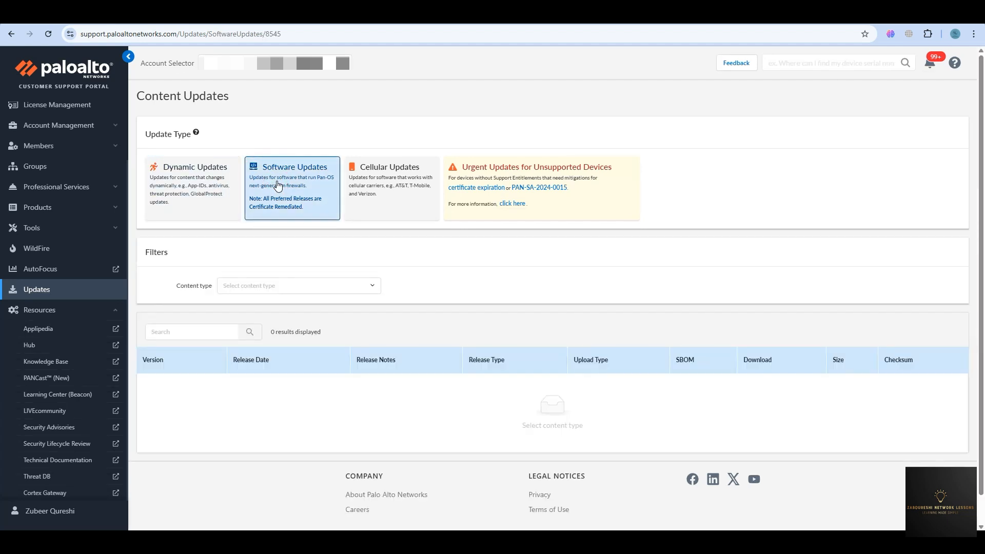
pyautogui.scroll(-1, 412, 283)
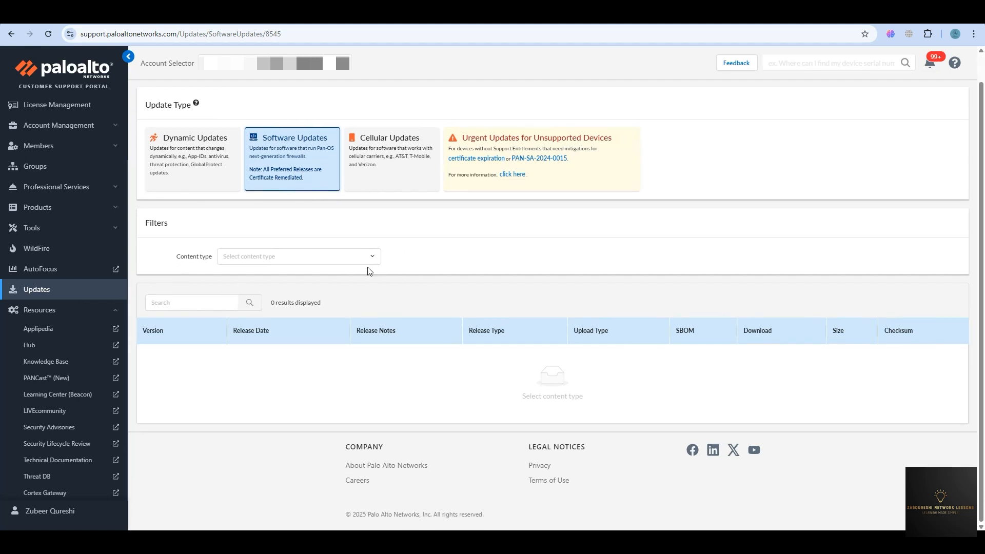
pyautogui.click(366, 257)
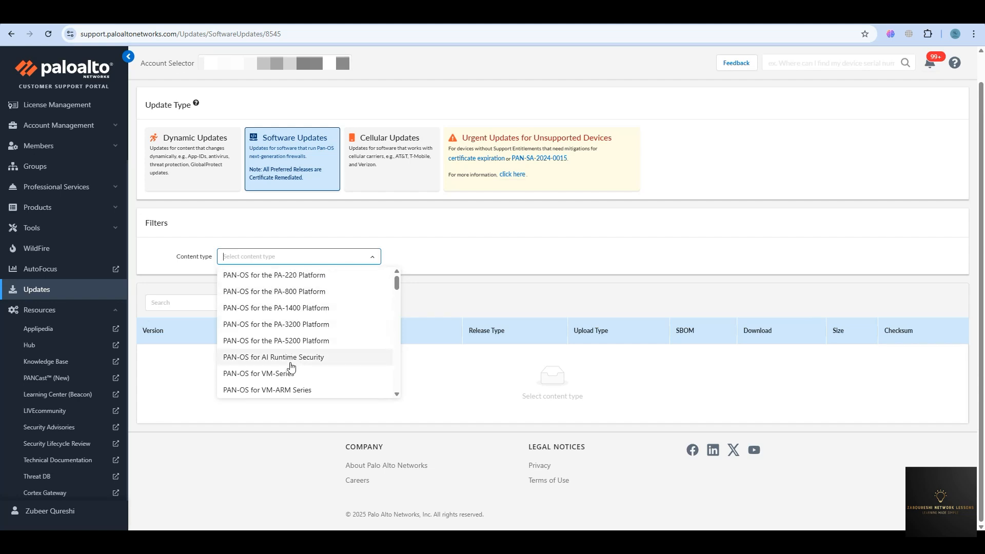
pyautogui.scroll(-1, 288, 368)
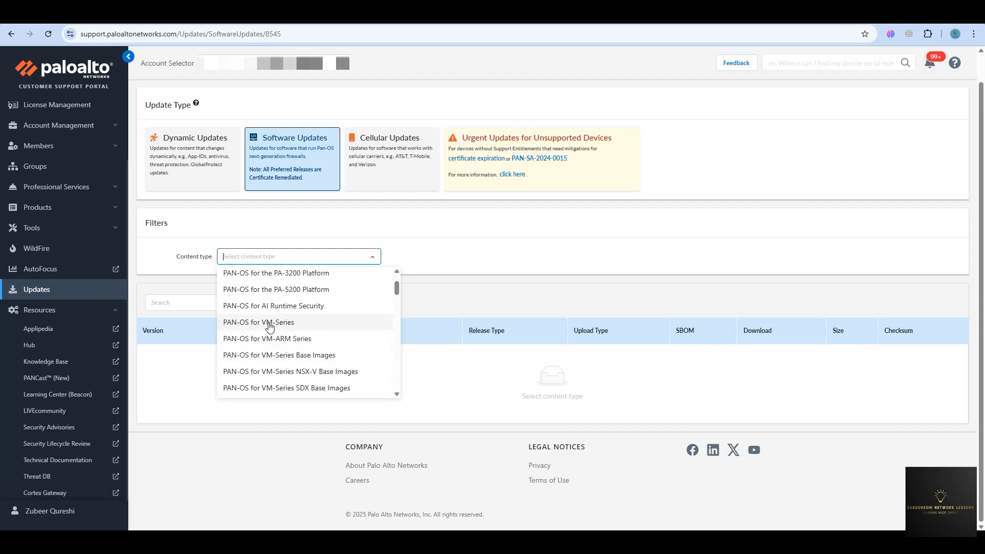
pyautogui.click(263, 323)
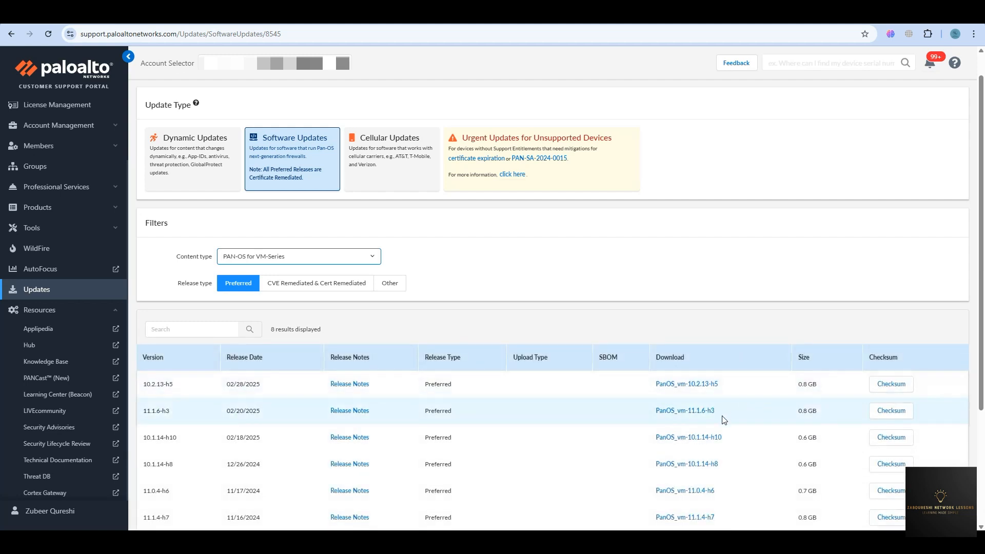
pyautogui.scroll(-2, 724, 420)
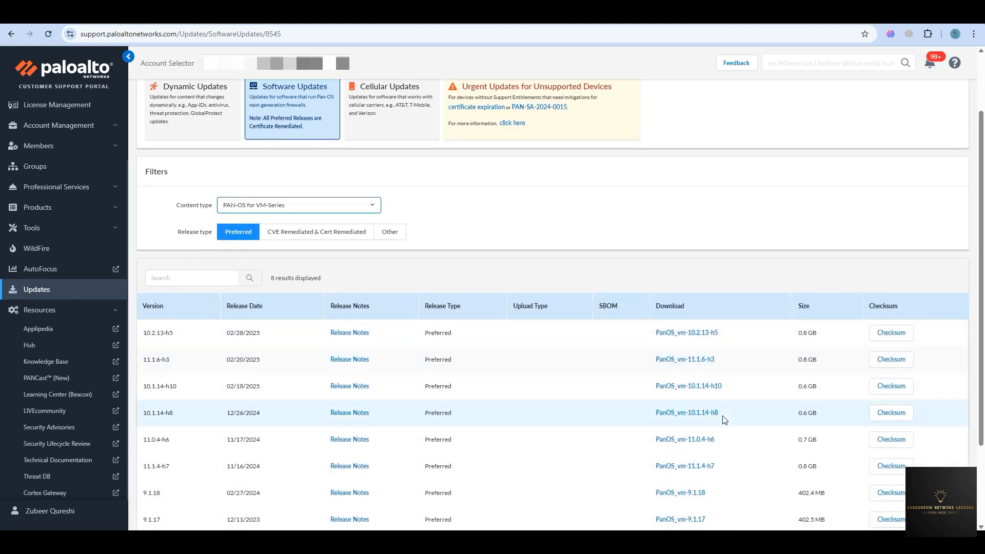
pyautogui.scroll(2, 724, 420)
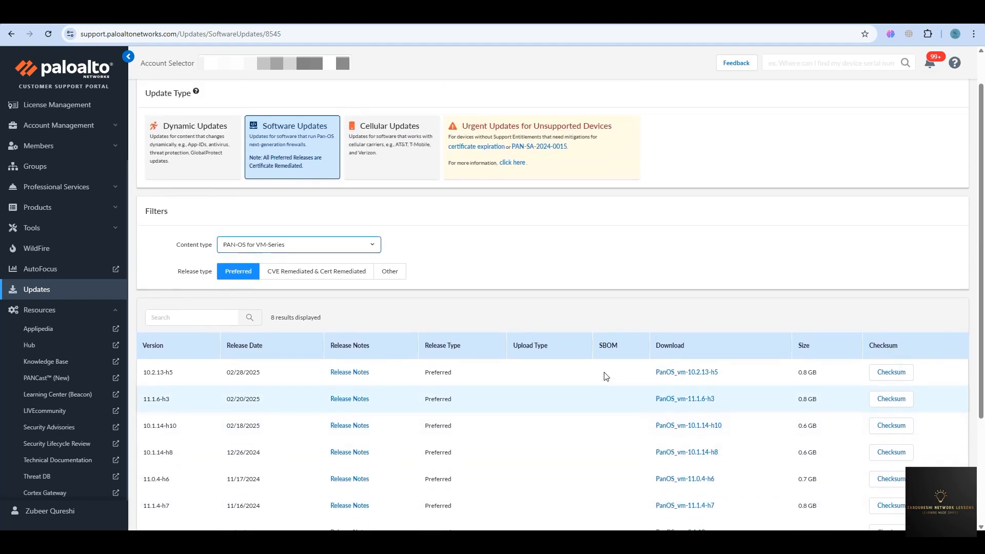
# Narrow the content type to PAN-OS for VM-Series KVM Base Images, listing 84 qcow2 images.
pyautogui.click(310, 257)
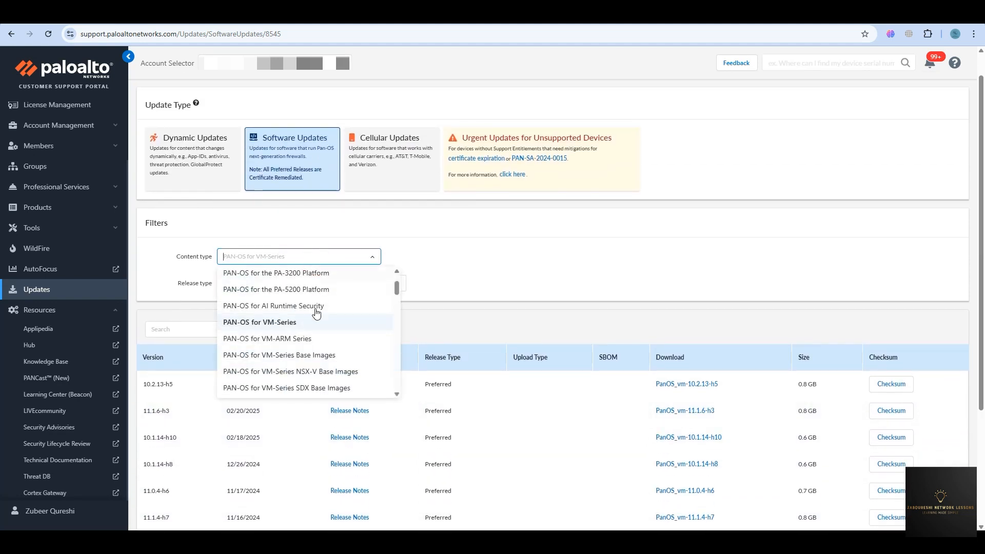
pyautogui.scroll(-1, 311, 365)
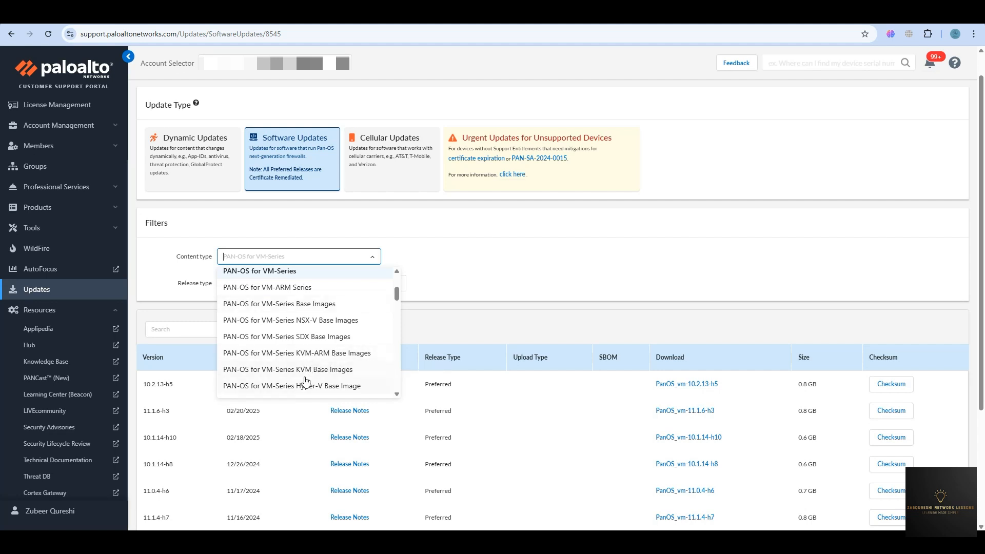
pyautogui.scroll(-1, 305, 374)
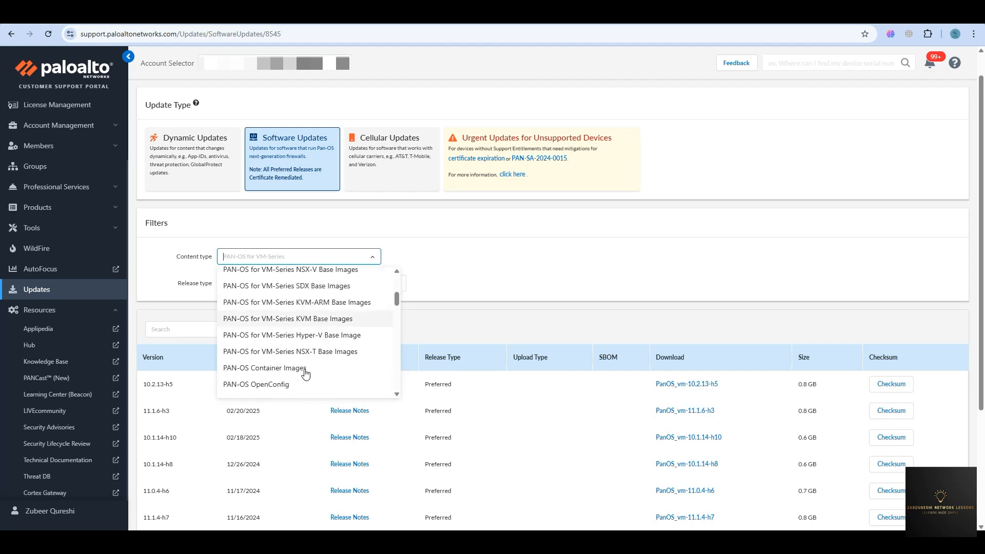
pyautogui.click(303, 320)
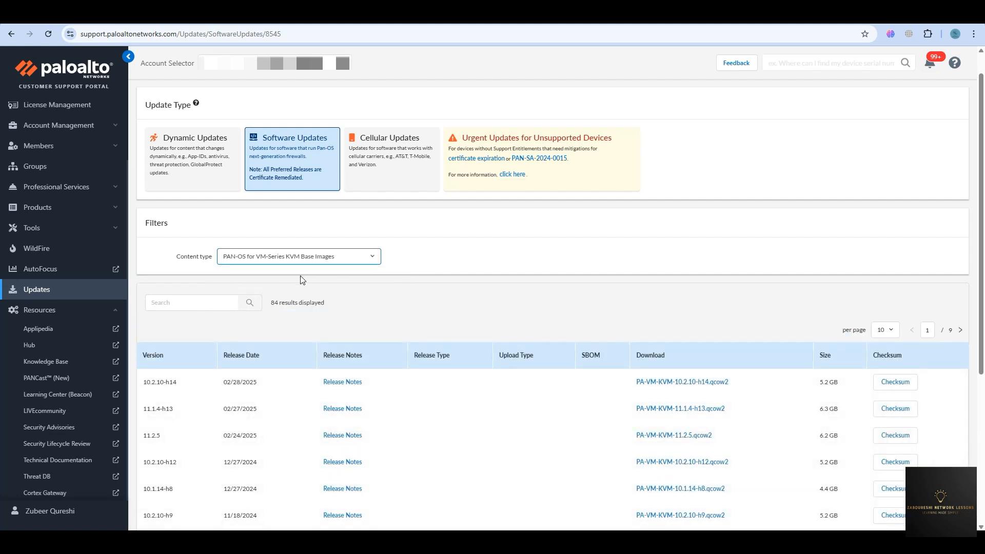
pyautogui.click(334, 259)
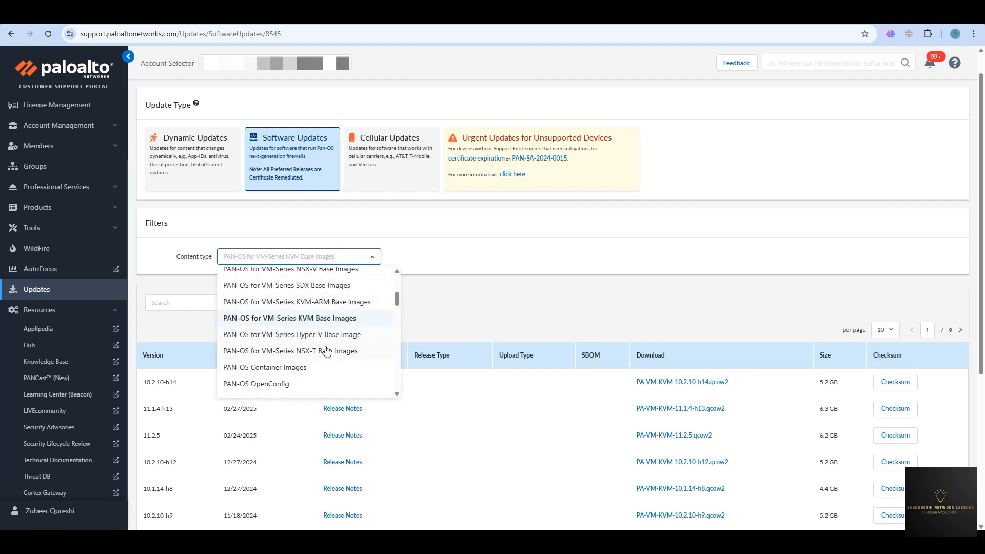
pyautogui.click(418, 257)
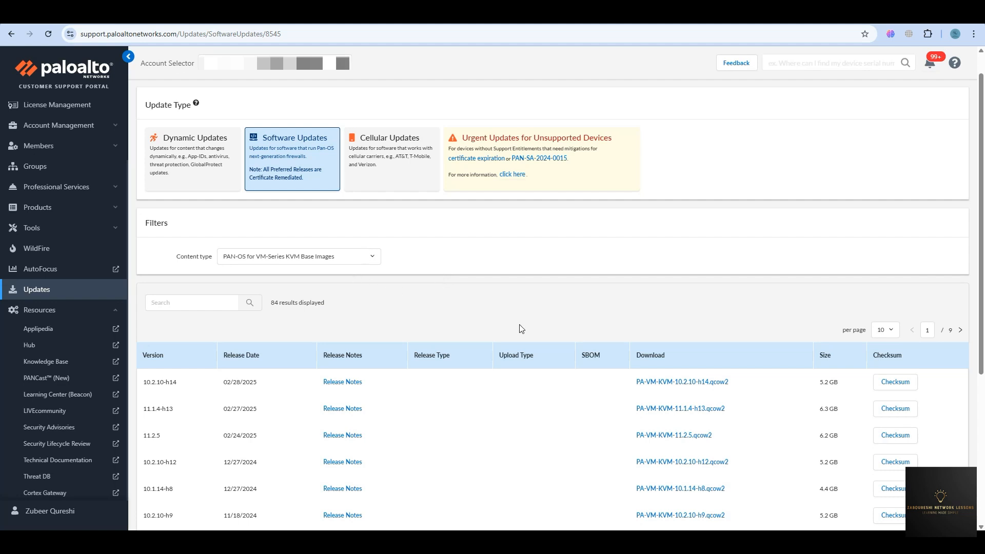
pyautogui.scroll(-1, 604, 380)
pyautogui.scroll(-2, 604, 390)
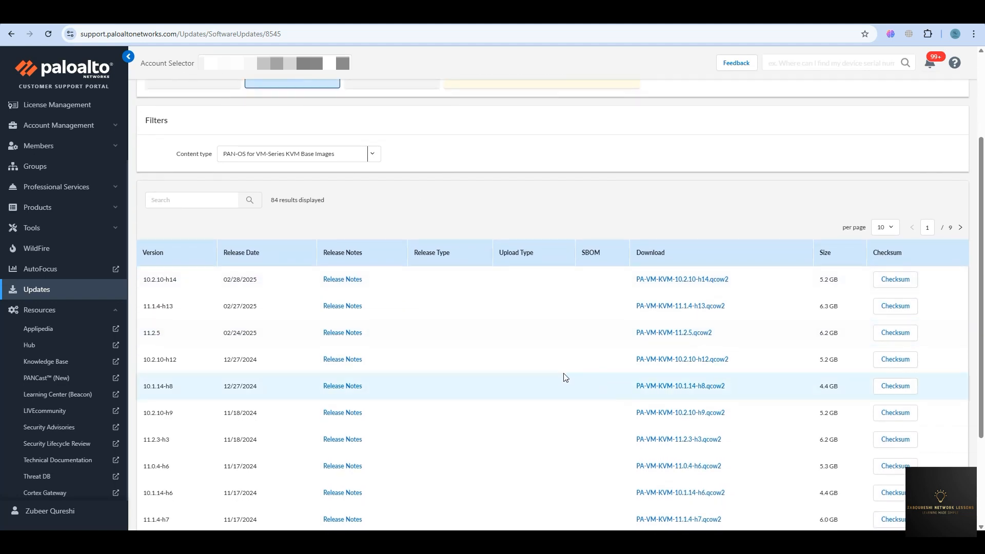
pyautogui.click(216, 201)
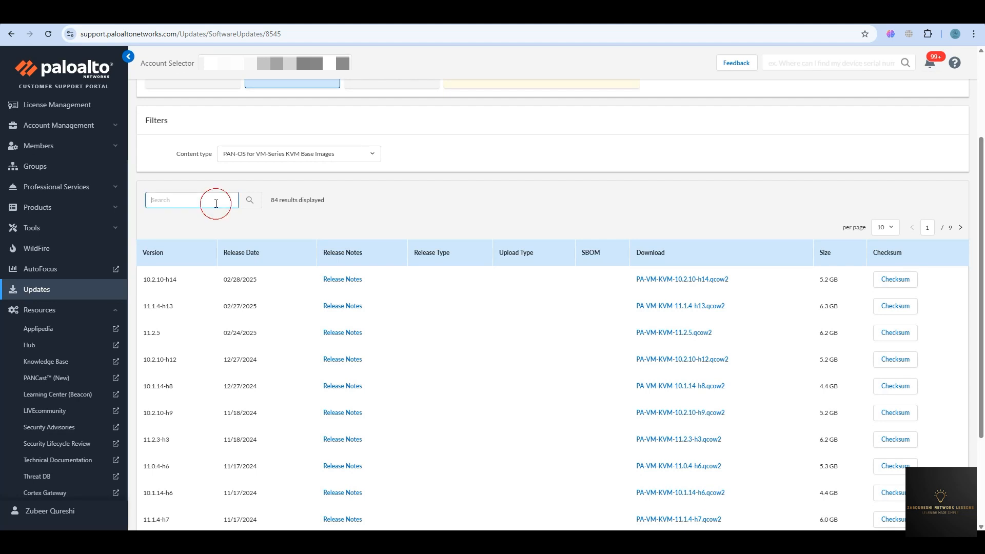
# Search the KVM images for 11.2.0 and view the image's checksum.
pyautogui.write('11.2.0')
pyautogui.press('Return')
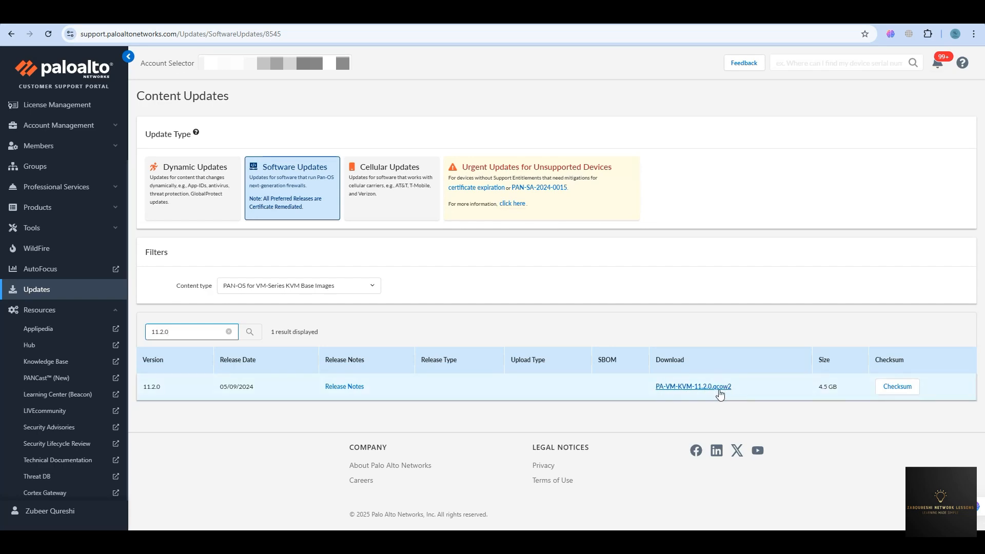
pyautogui.click(888, 391)
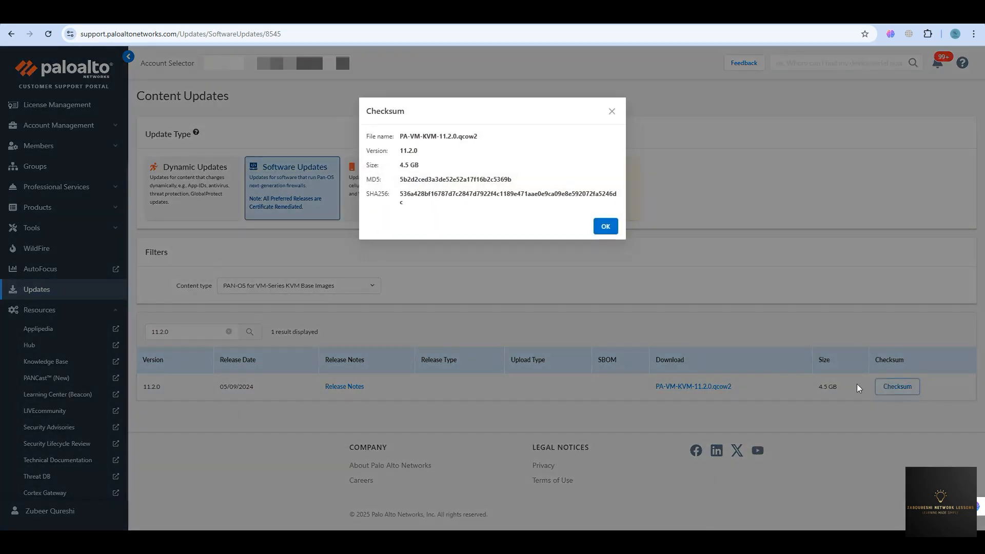
pyautogui.click(608, 226)
# Start downloading PA-VM-KVM-11.2.0.qcow2, then cancel the download.
pyautogui.click(681, 383)
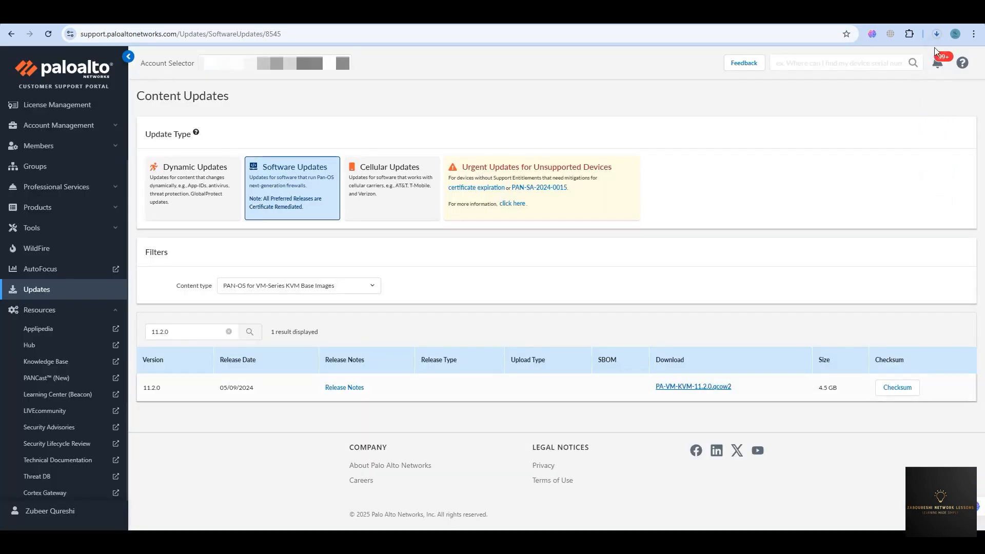
pyautogui.click(936, 34)
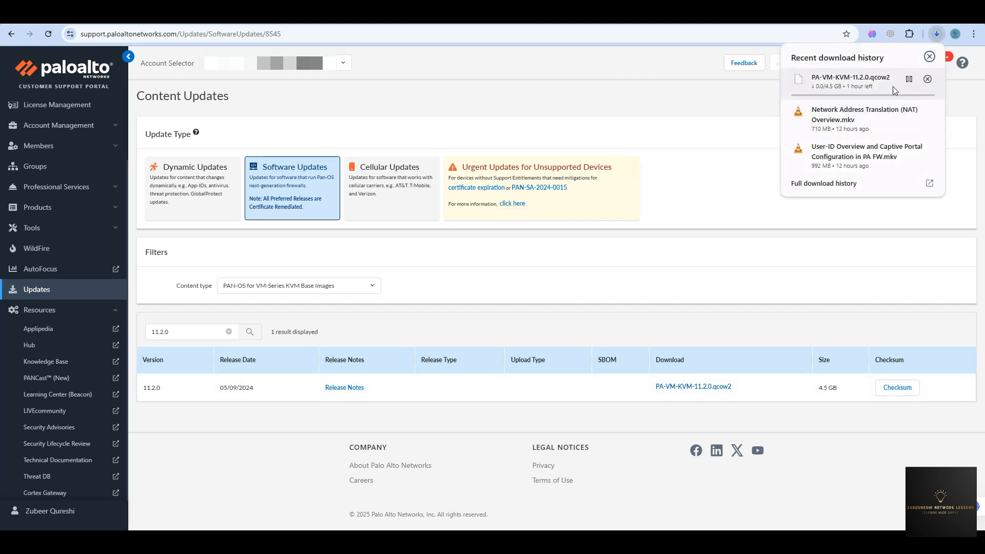
pyautogui.click(928, 80)
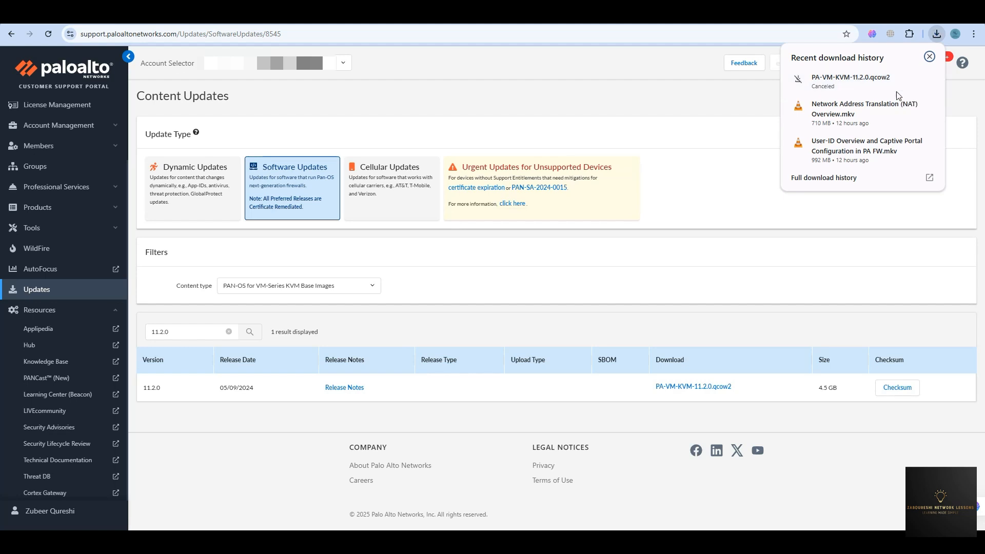
pyautogui.click(930, 58)
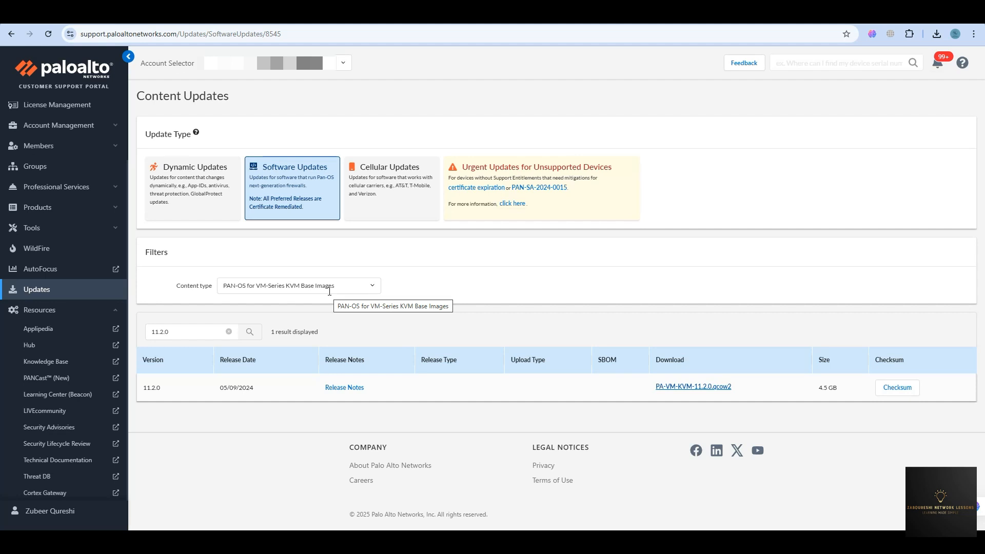
# Set the Software Updates content type to Panorama Base Images.
pyautogui.click(370, 287)
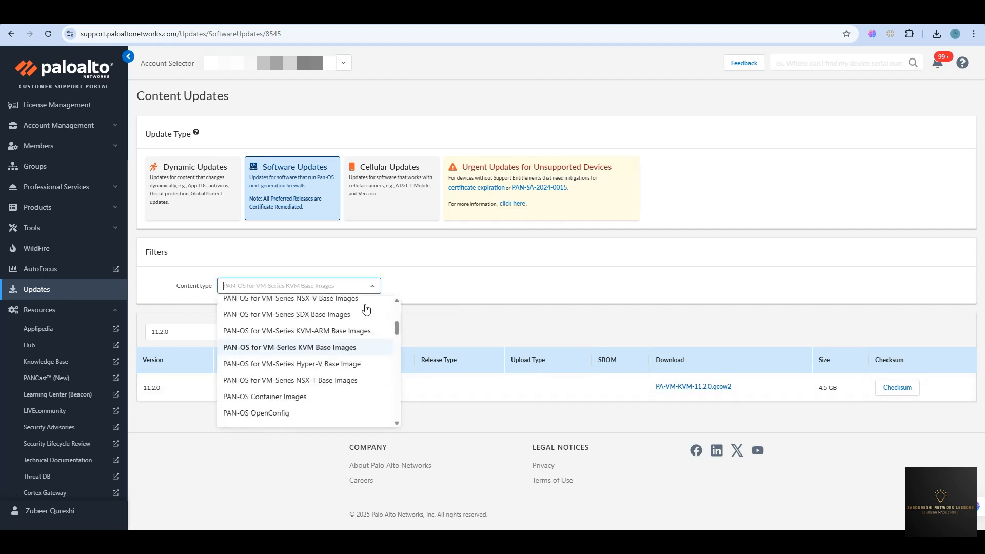
pyautogui.scroll(-6, 347, 351)
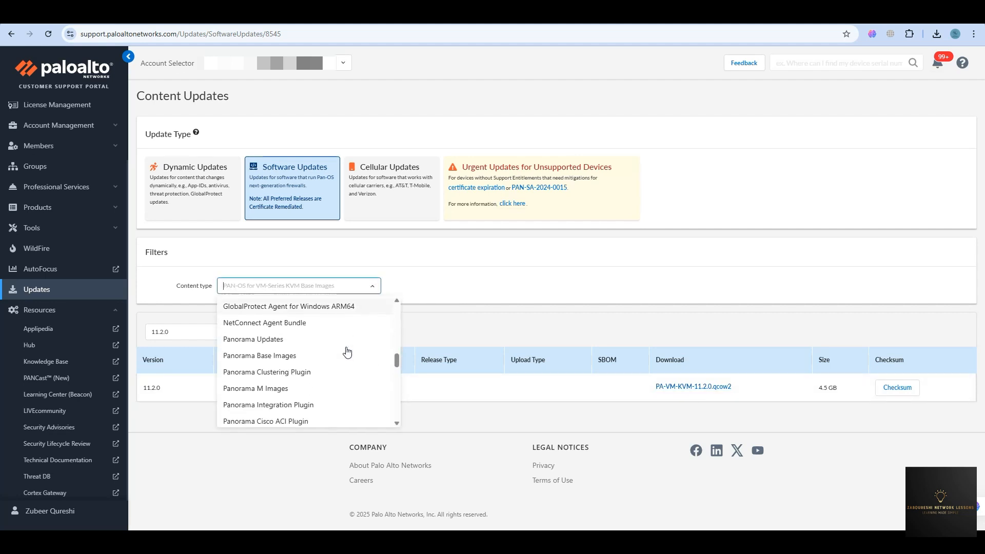
pyautogui.scroll(-2, 303, 395)
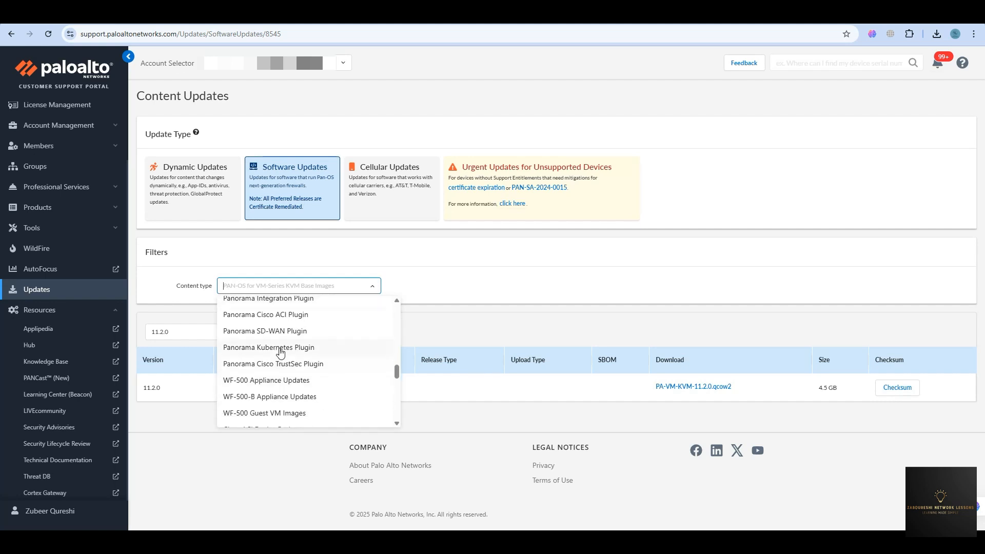
pyautogui.scroll(2, 285, 349)
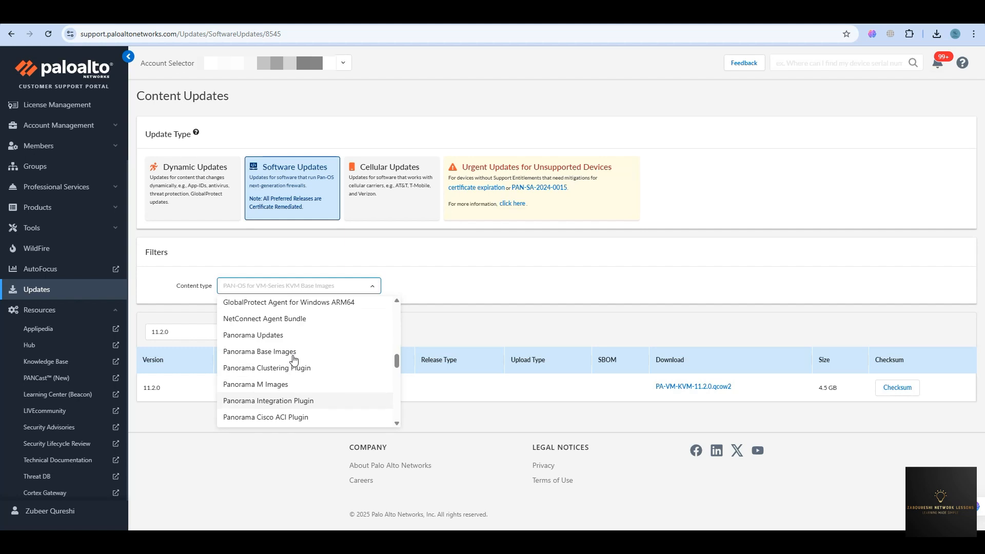
pyautogui.scroll(-2, 311, 365)
pyautogui.scroll(2, 303, 360)
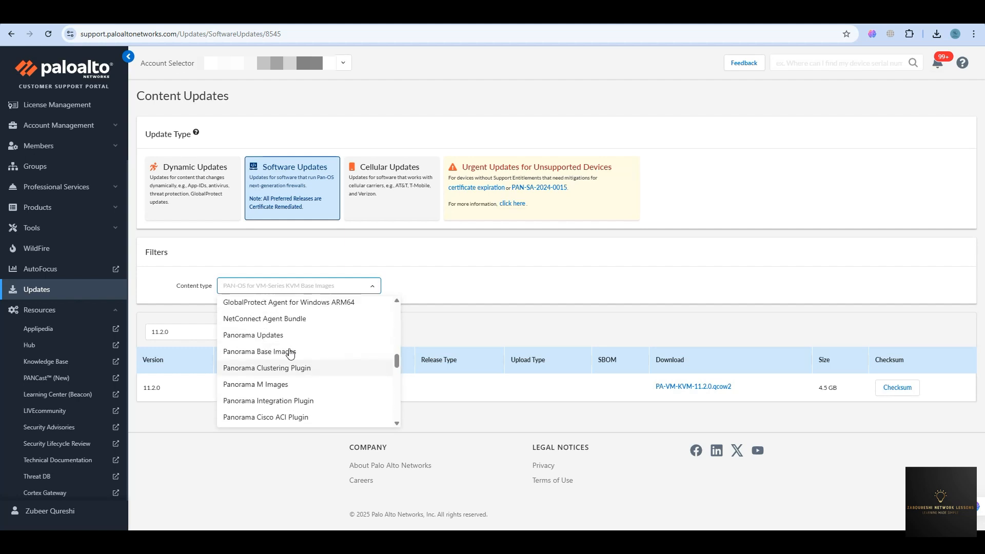
pyautogui.click(284, 352)
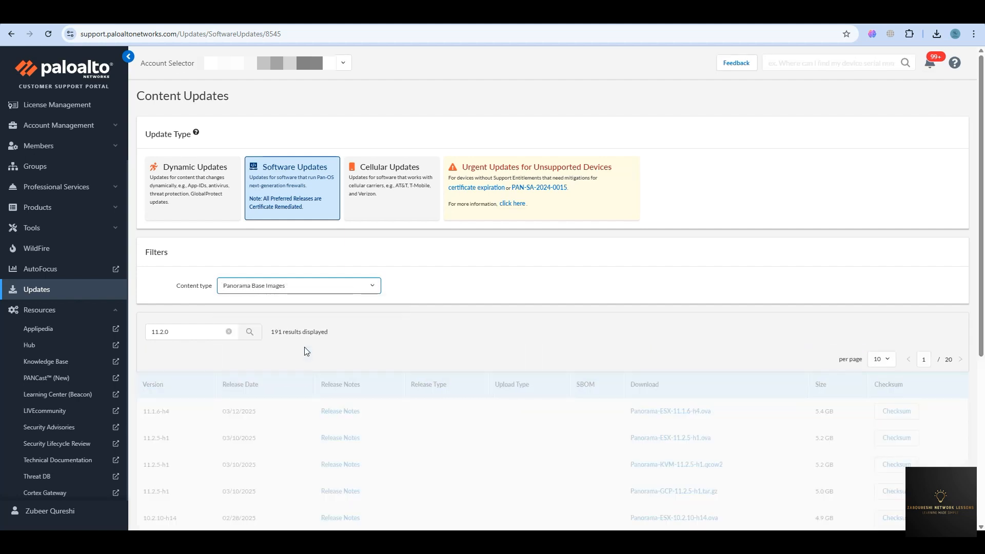
# Browse the Panorama Base Images results, then switch to Dynamic Updates.
pyautogui.scroll(-1, 535, 408)
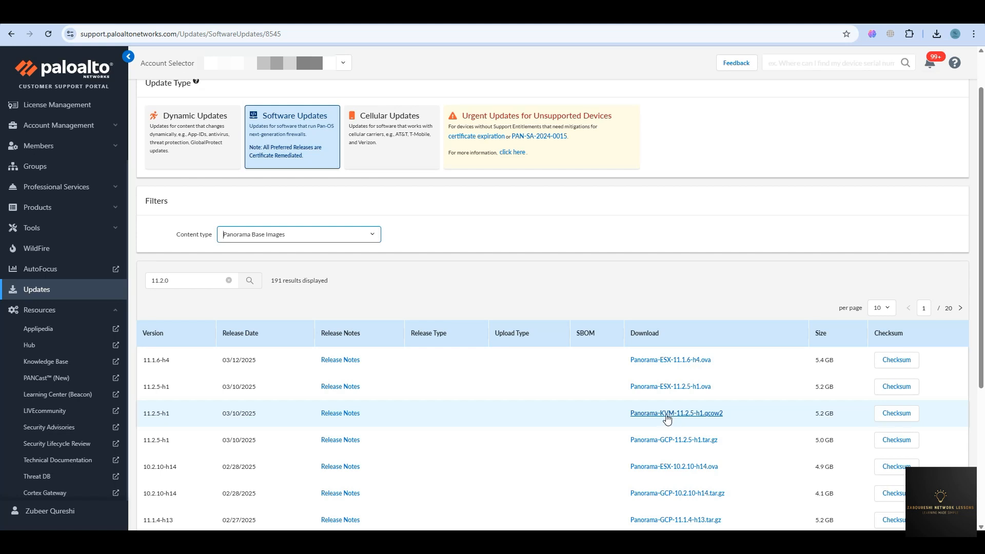
pyautogui.scroll(-4, 667, 418)
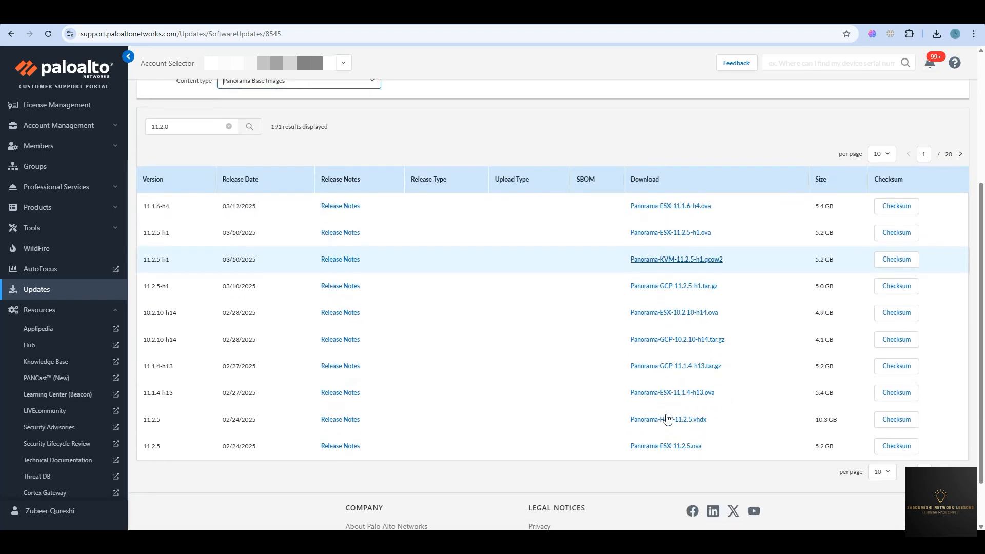
pyautogui.scroll(4, 593, 387)
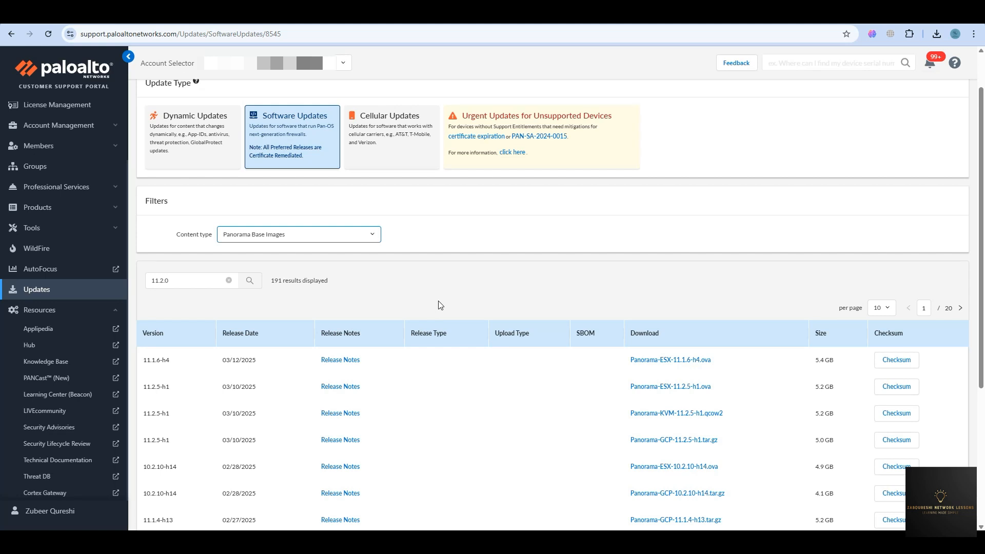
pyautogui.scroll(1, 393, 249)
pyautogui.click(223, 201)
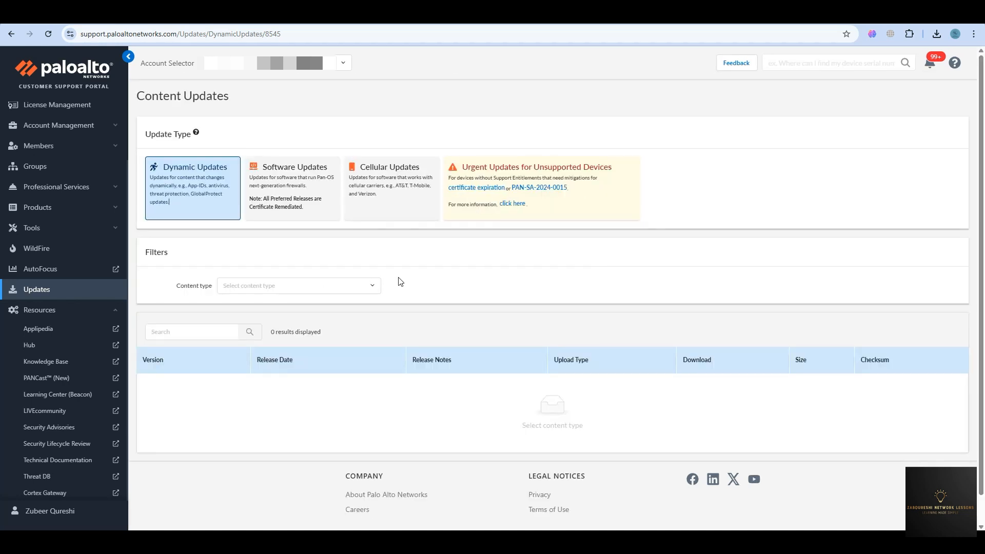
# Try the Apps + Threats and Antivirus content types, settling on Apps with 9 releases.
pyautogui.click(357, 288)
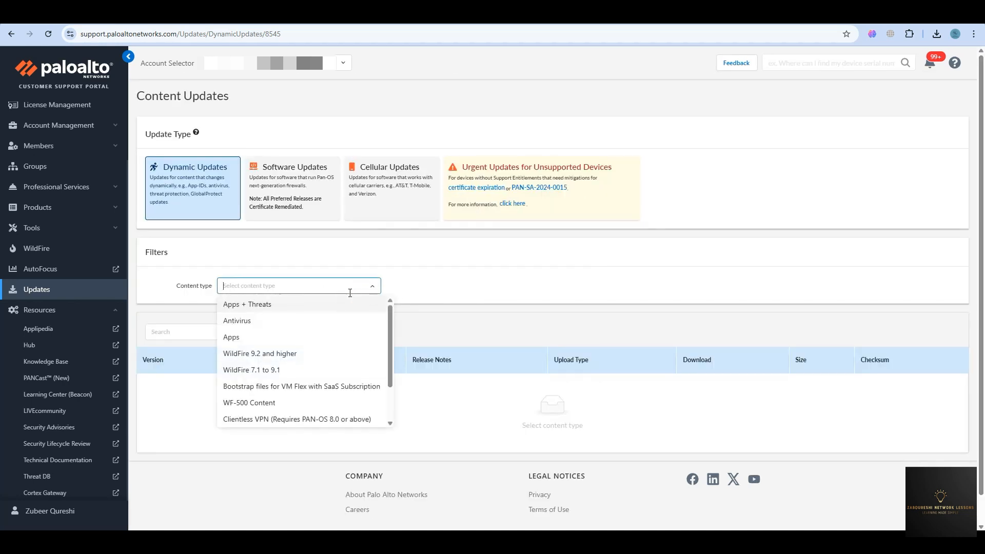
pyautogui.click(272, 306)
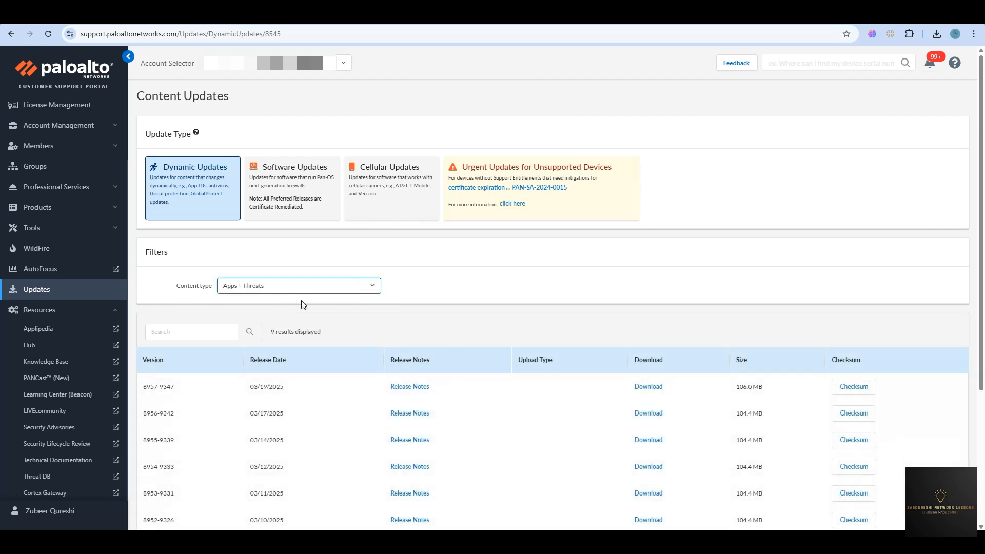
pyautogui.scroll(-1, 371, 401)
pyautogui.click(315, 236)
pyautogui.click(256, 280)
pyautogui.click(321, 236)
pyautogui.click(265, 286)
pyautogui.scroll(-3, 348, 346)
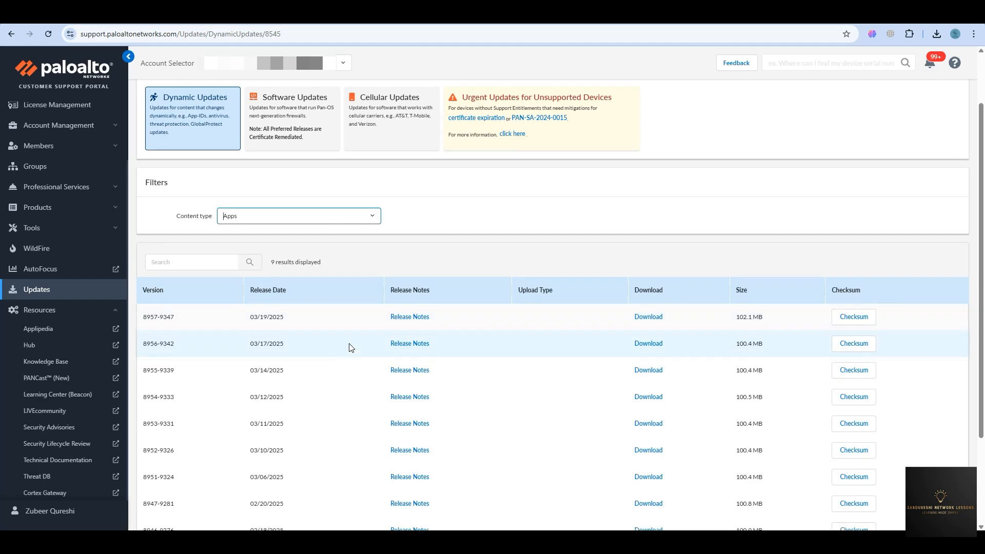
pyautogui.scroll(4, 347, 345)
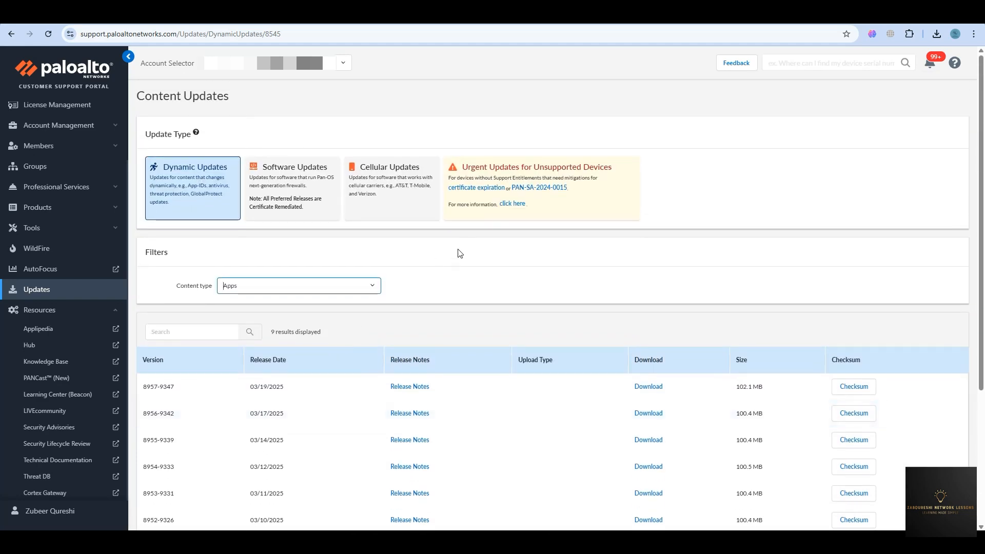
pyautogui.click(707, 17)
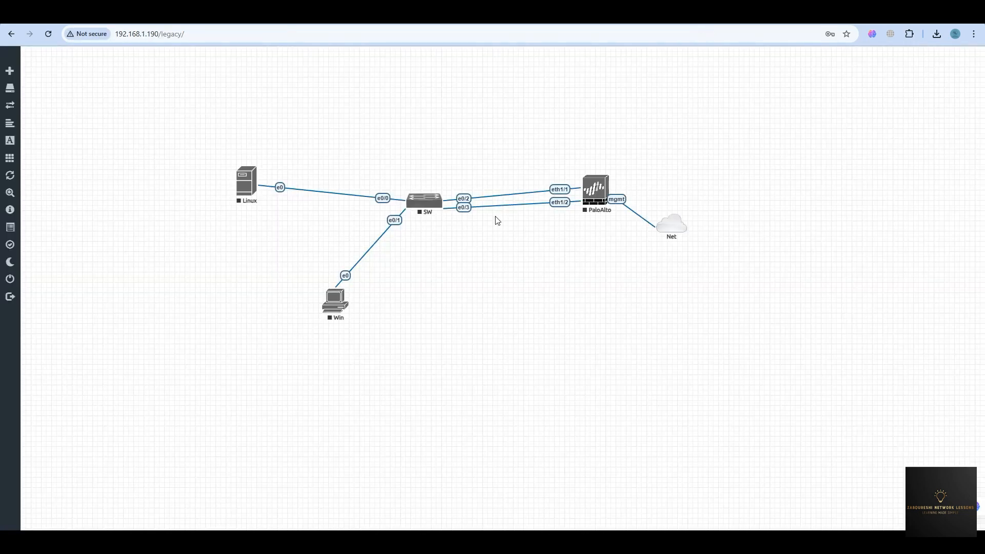
pyautogui.rightClick(537, 278)
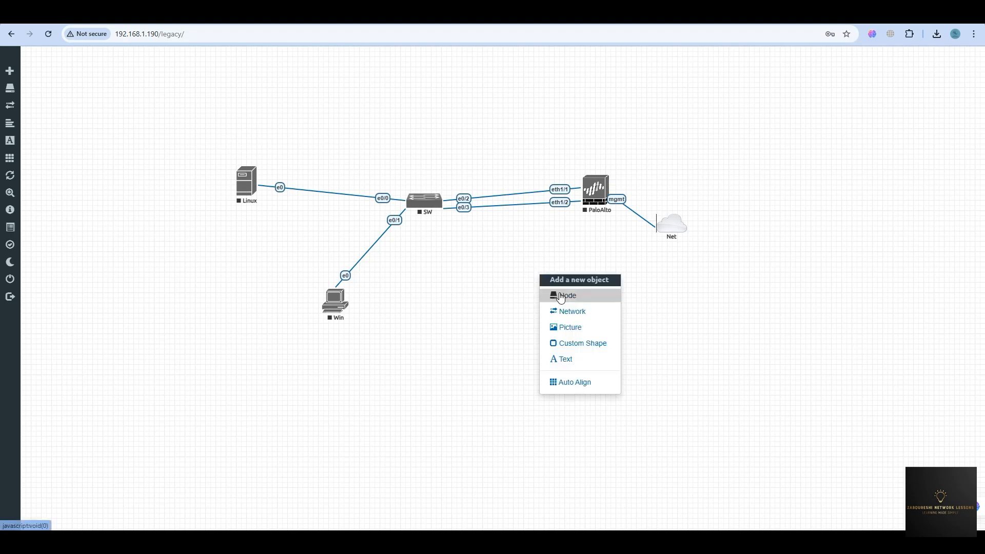
pyautogui.click(554, 295)
pyautogui.scroll(-15, 471, 307)
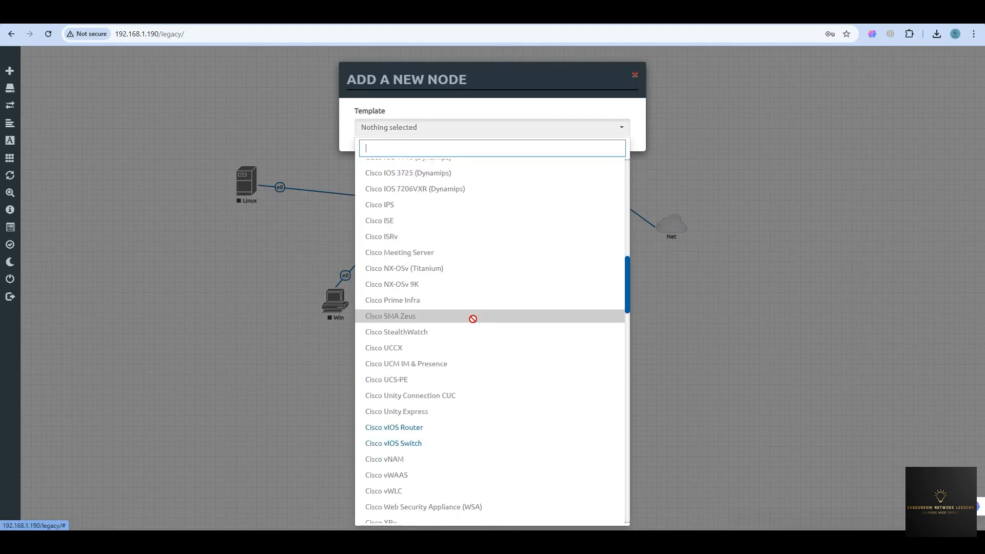
pyautogui.scroll(-12, 420, 434)
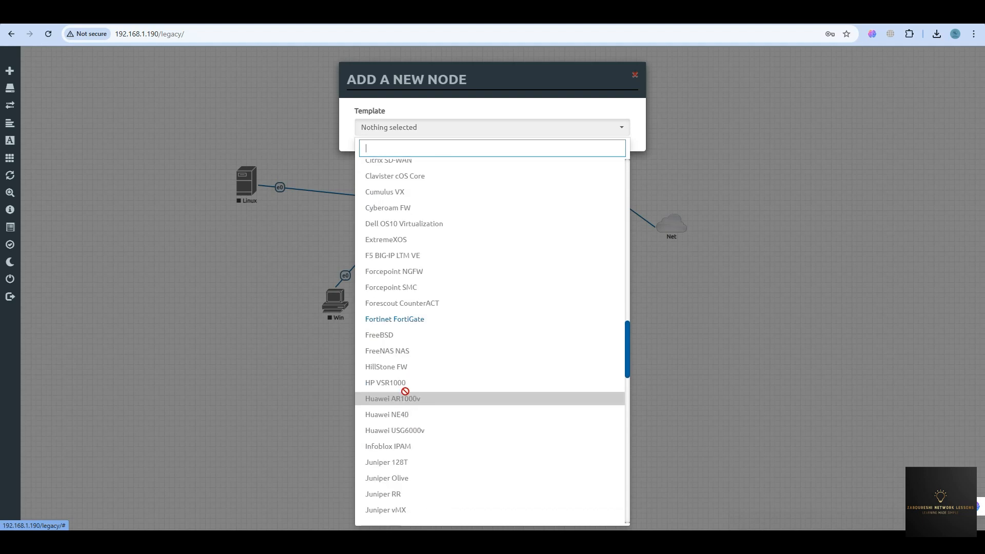
pyautogui.scroll(-7, 408, 433)
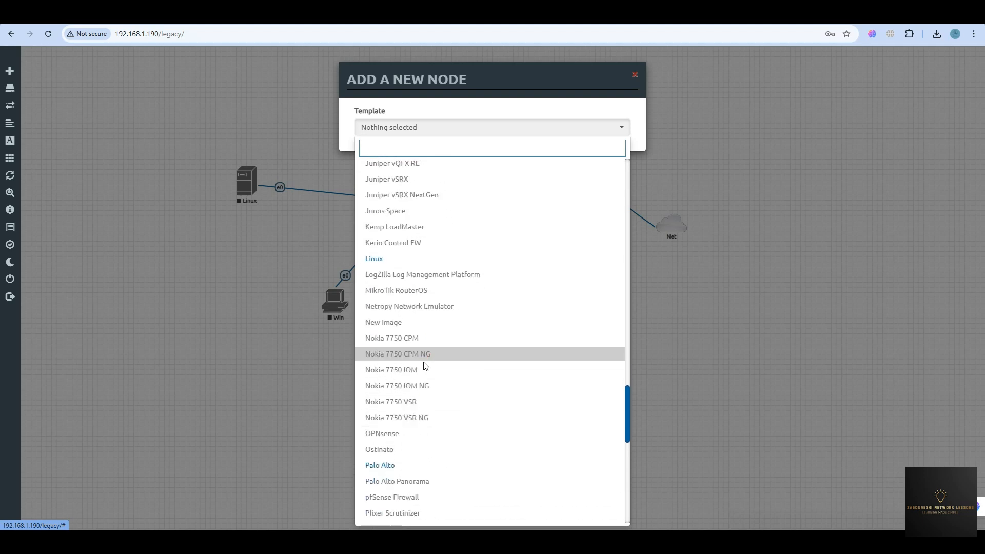
pyautogui.click(399, 317)
pyautogui.click(574, 172)
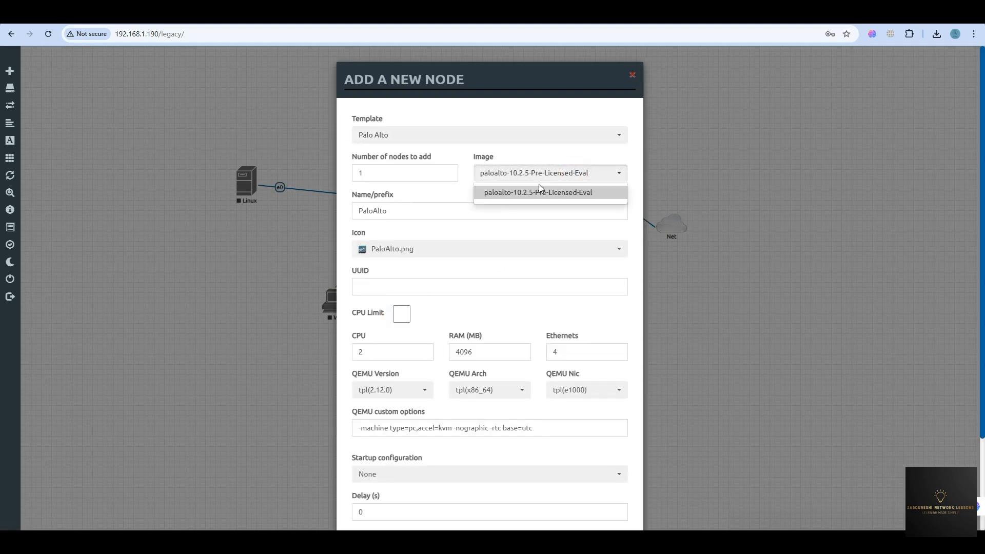
pyautogui.click(487, 227)
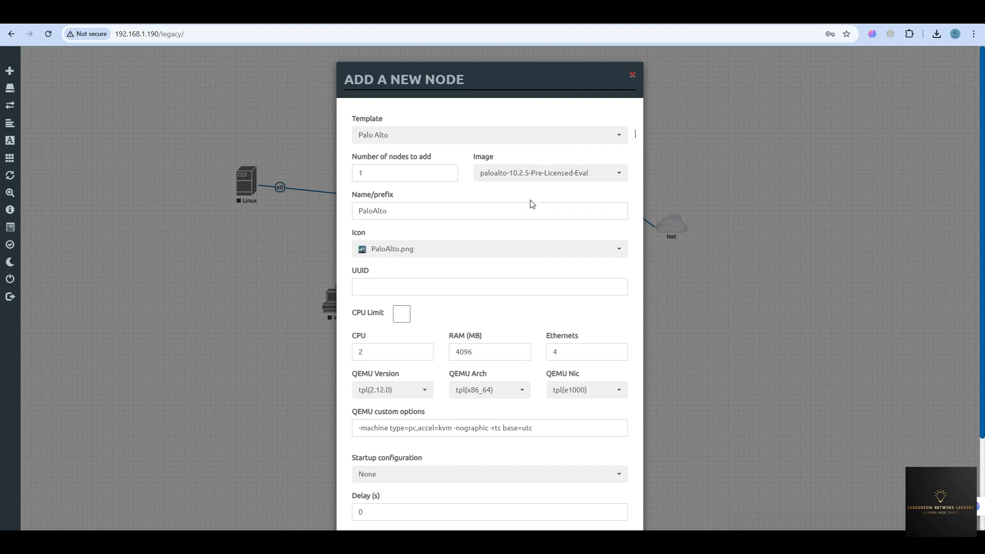
pyautogui.click(631, 77)
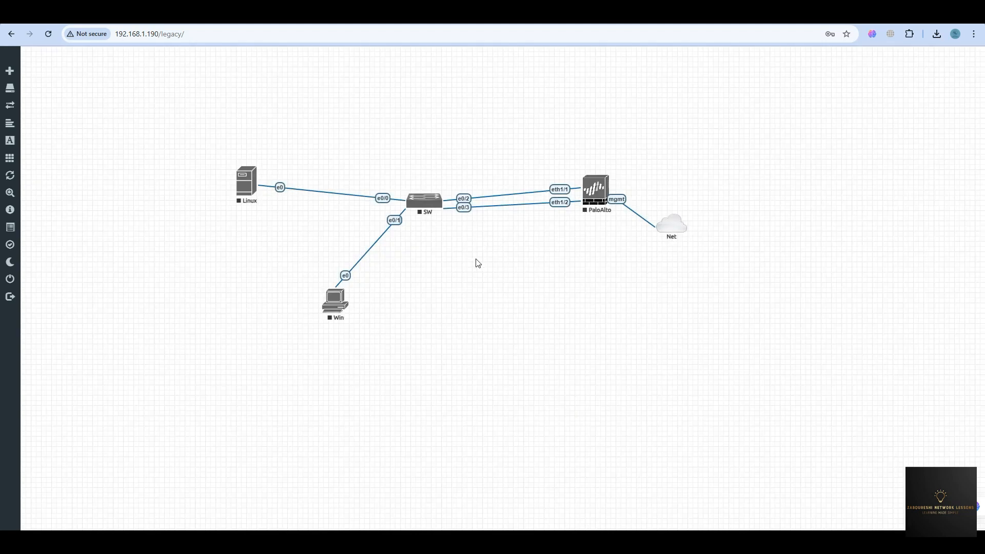
# Launch WinSCP and look over the saved Eve-ng-Community and Pnetlab sessions.
pyautogui.press('super')
pyautogui.write('winsc')
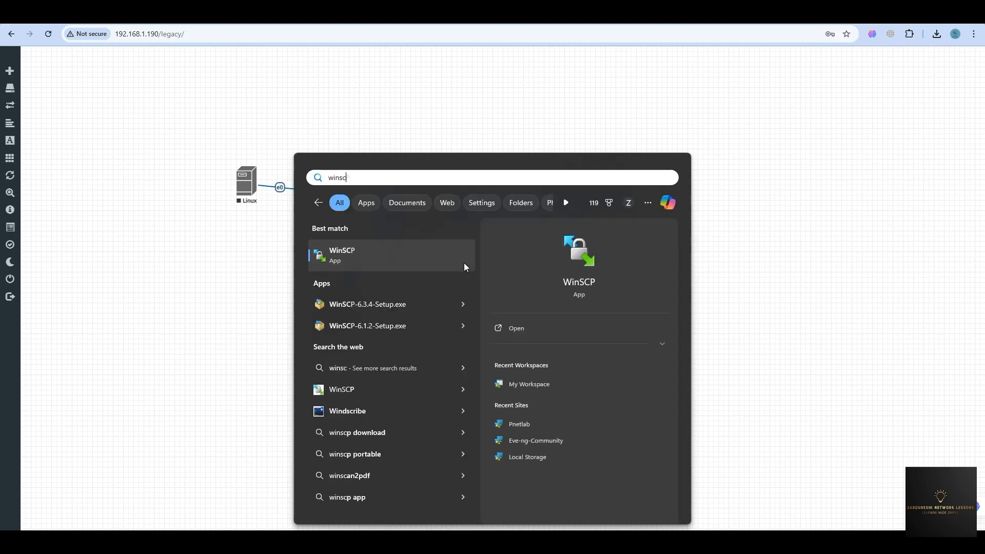
pyautogui.click(464, 262)
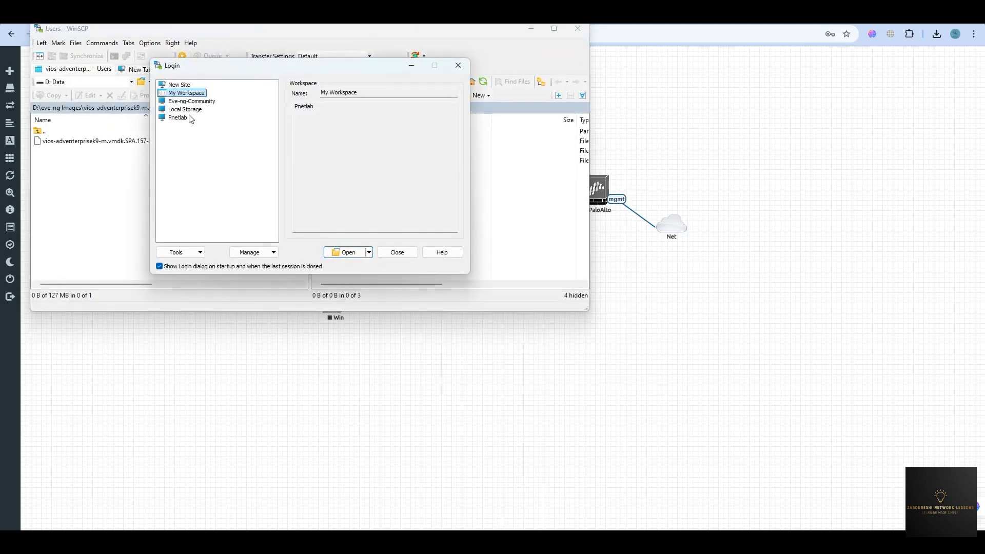
pyautogui.click(190, 104)
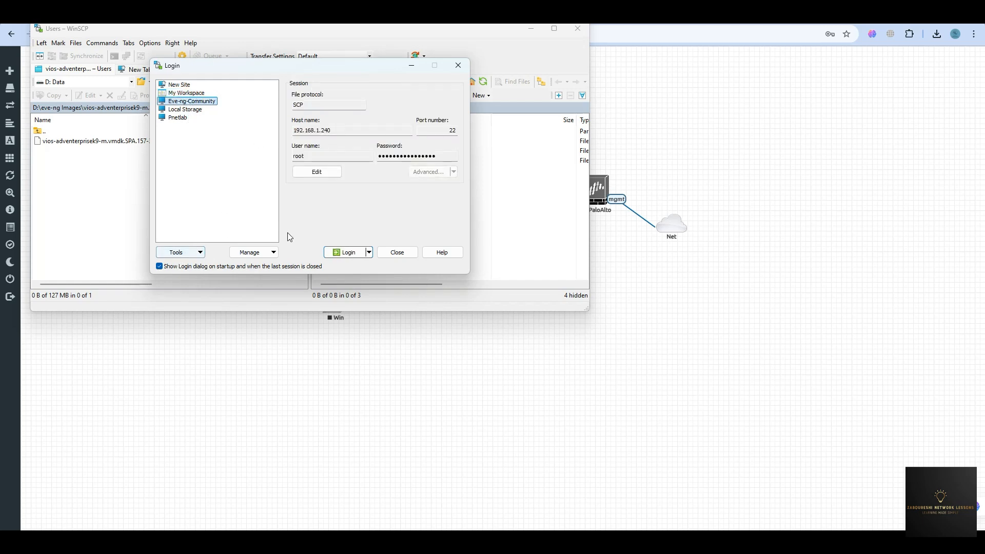
pyautogui.click(179, 117)
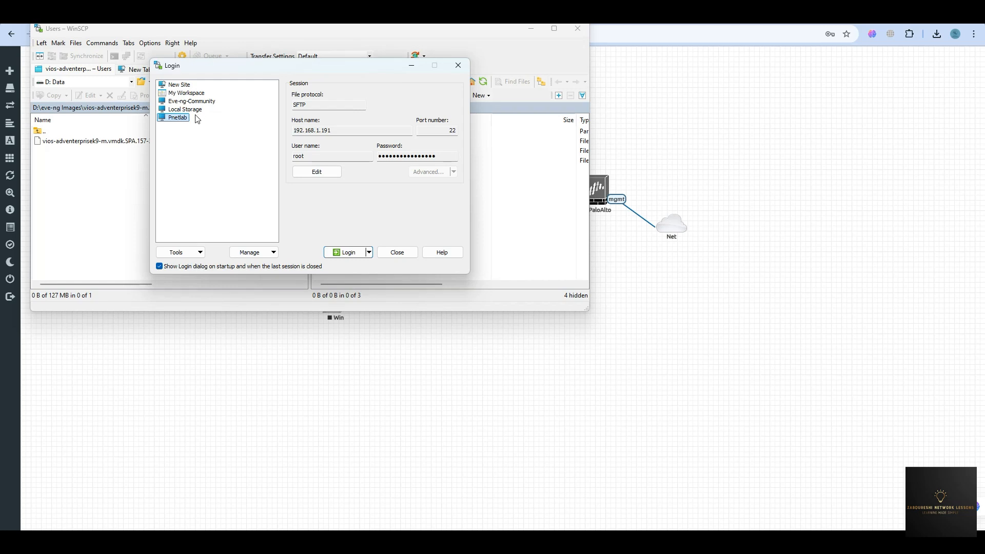
pyautogui.click(177, 85)
pyautogui.click(317, 130)
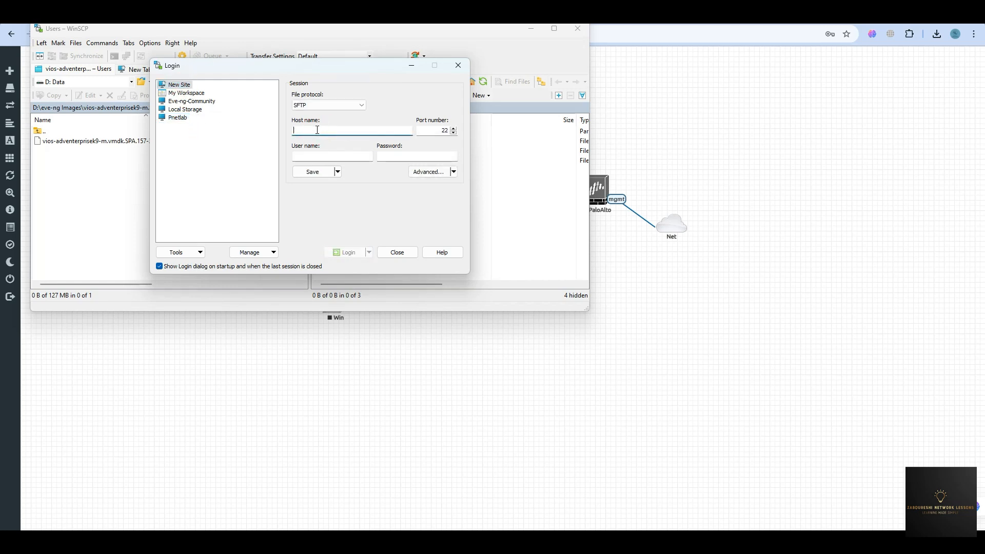
pyautogui.write('192.168.1.190')
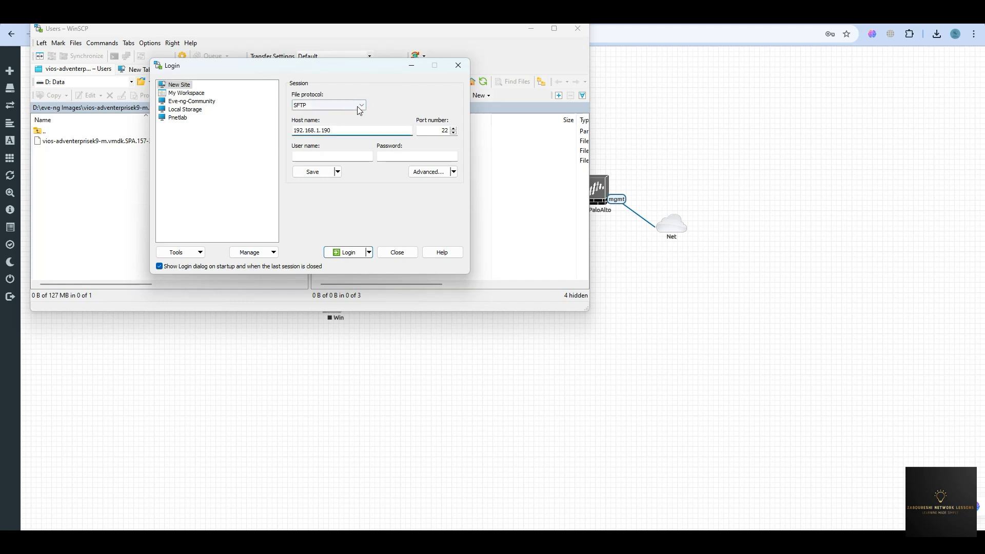
pyautogui.click(329, 104)
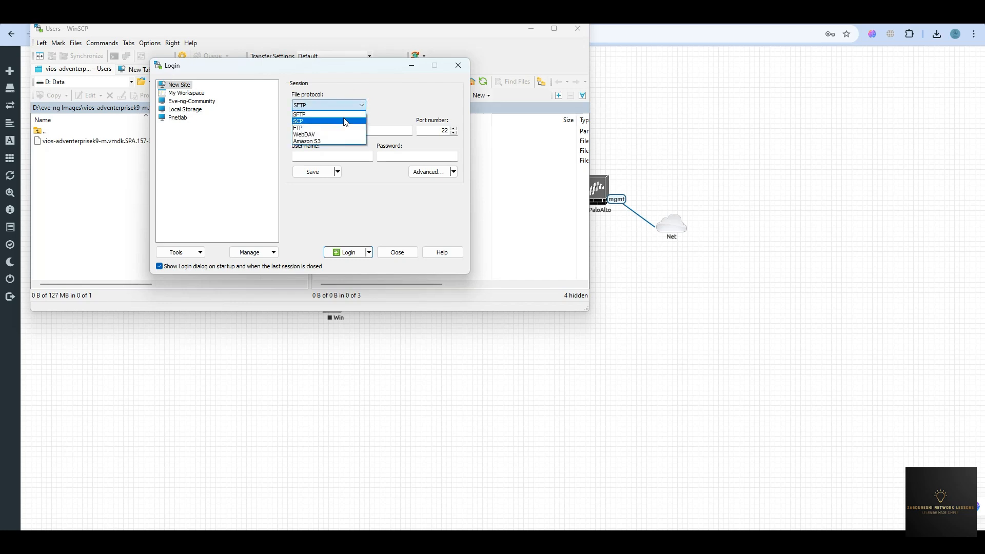
pyautogui.click(328, 119)
pyautogui.click(330, 158)
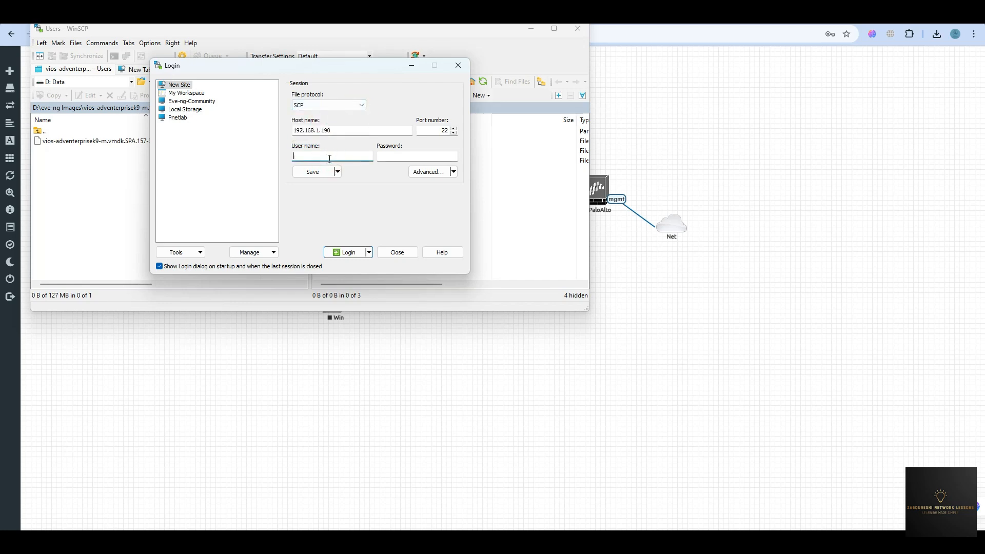
pyautogui.write('eve')
pyautogui.press('Return')
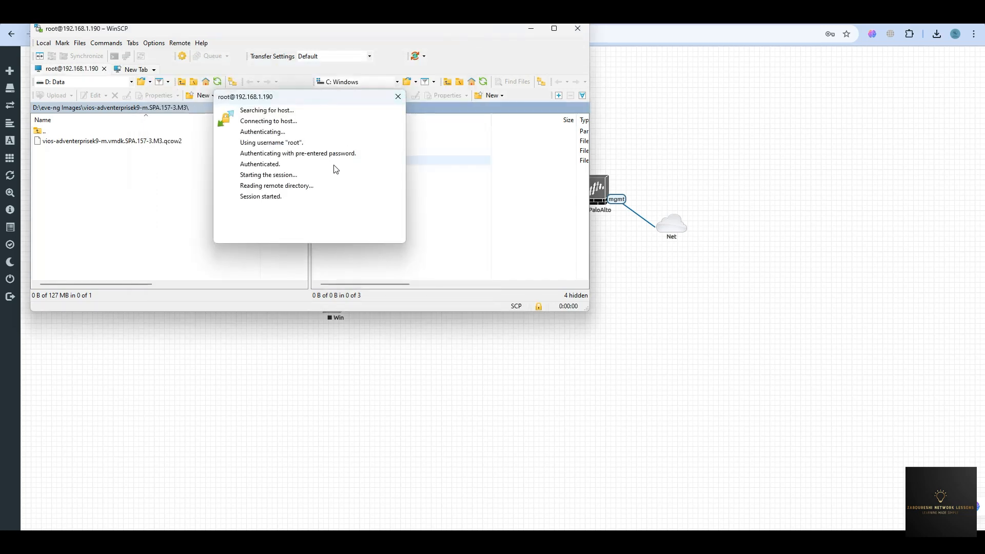
pyautogui.click(329, 133)
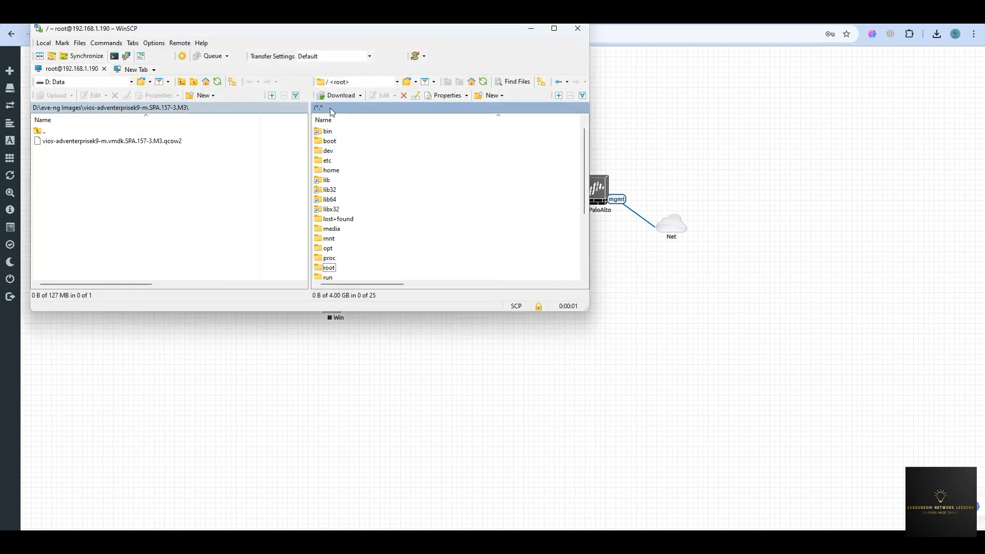
# Browse the server to /opt/unetlab/addons/qemu.
pyautogui.scroll(-1, 352, 210)
pyautogui.doubleClick(329, 219)
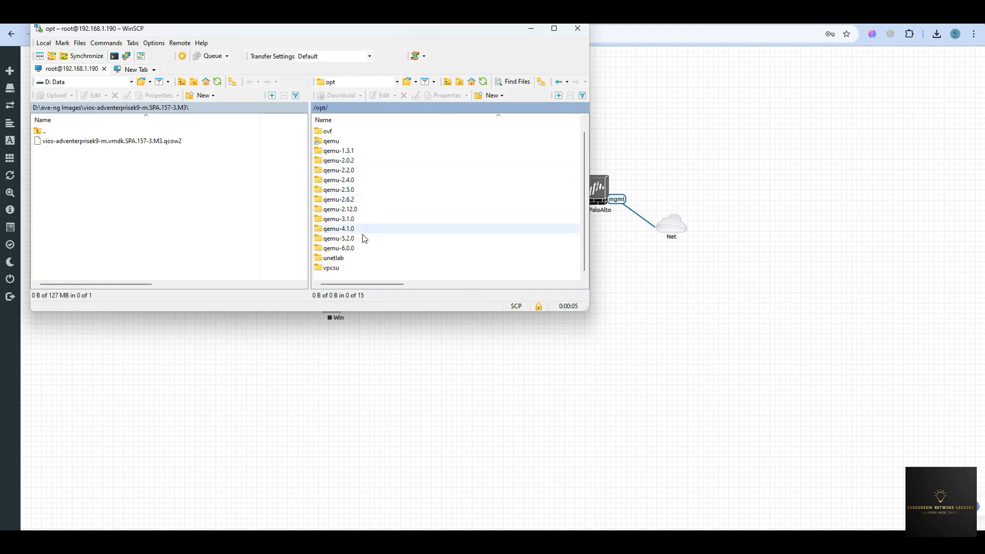
pyautogui.doubleClick(340, 268)
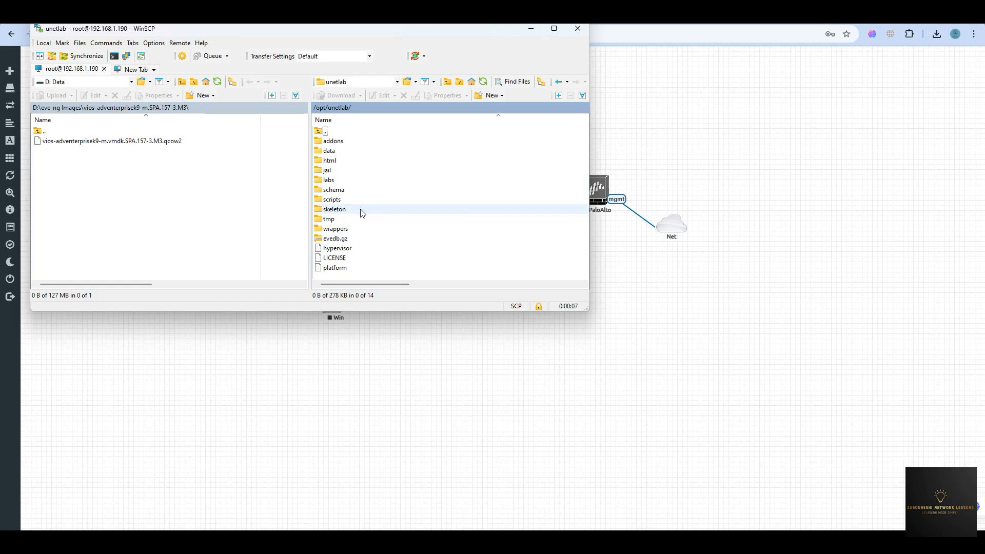
pyautogui.doubleClick(331, 141)
pyautogui.doubleClick(330, 161)
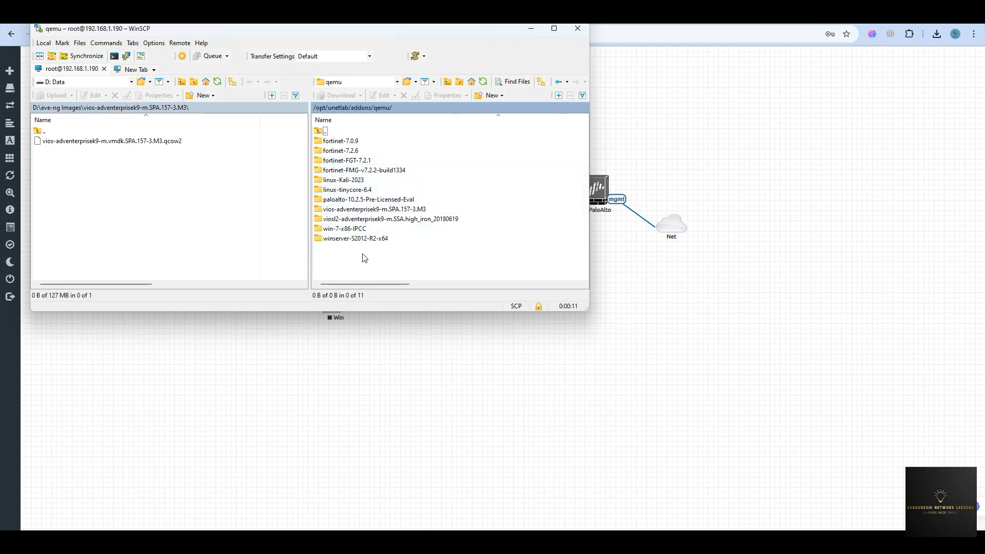
pyautogui.click(336, 205)
# Create a new folder named paloalto-11.2.0 there and open it.
pyautogui.rightClick(340, 252)
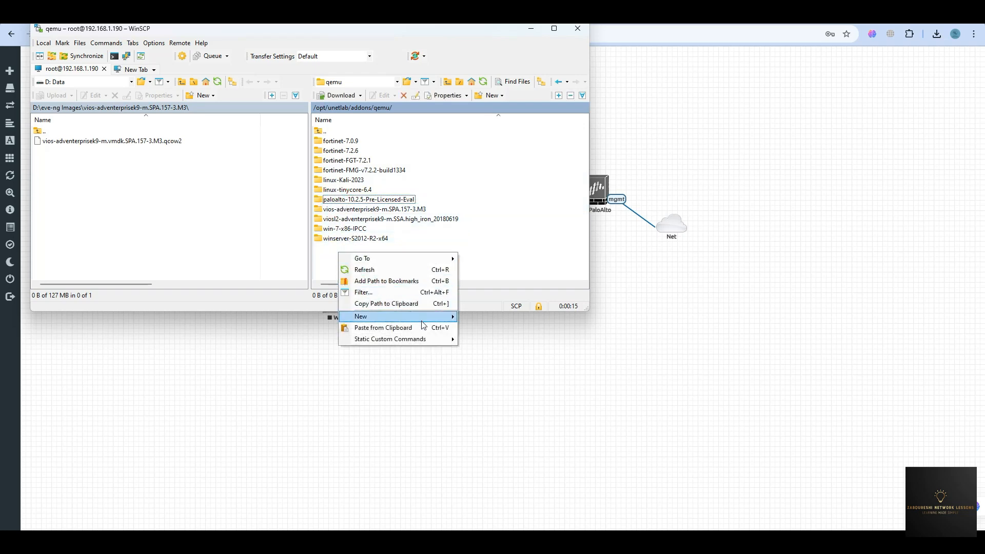
pyautogui.moveTo(425, 323)
pyautogui.click(478, 328)
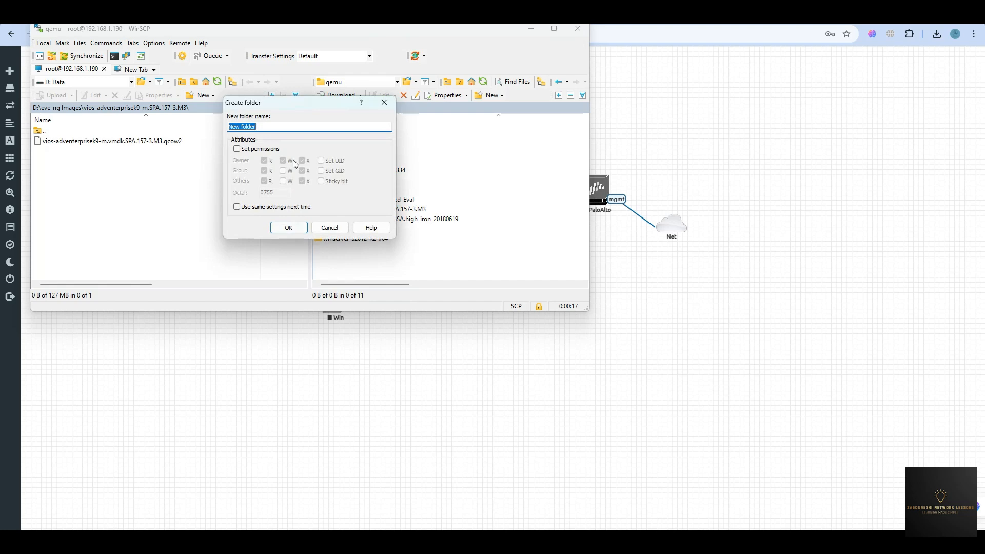
pyautogui.moveTo(281, 102); pyautogui.dragTo(148, 82)
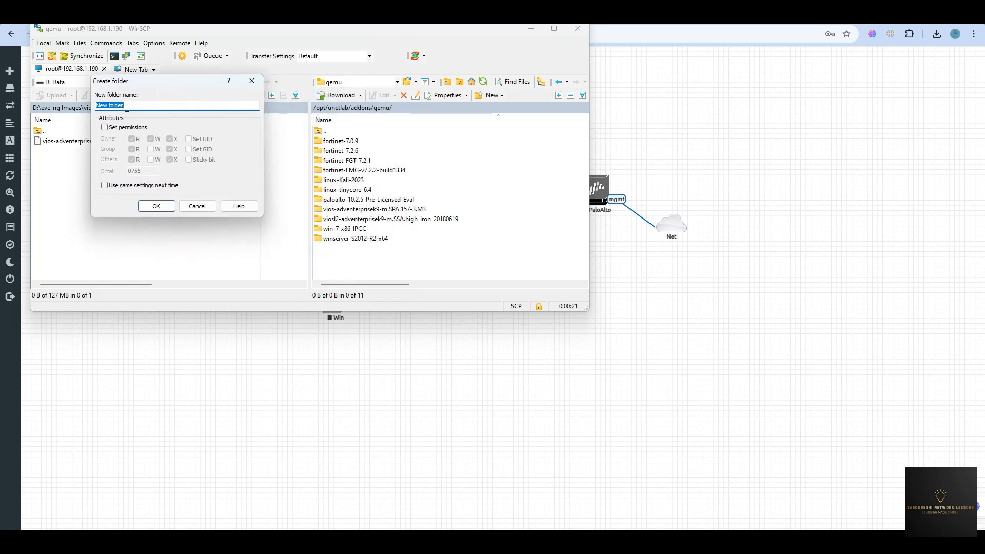
pyautogui.write('paloalto-11.2.0')
pyautogui.press('Return')
pyautogui.doubleClick(344, 209)
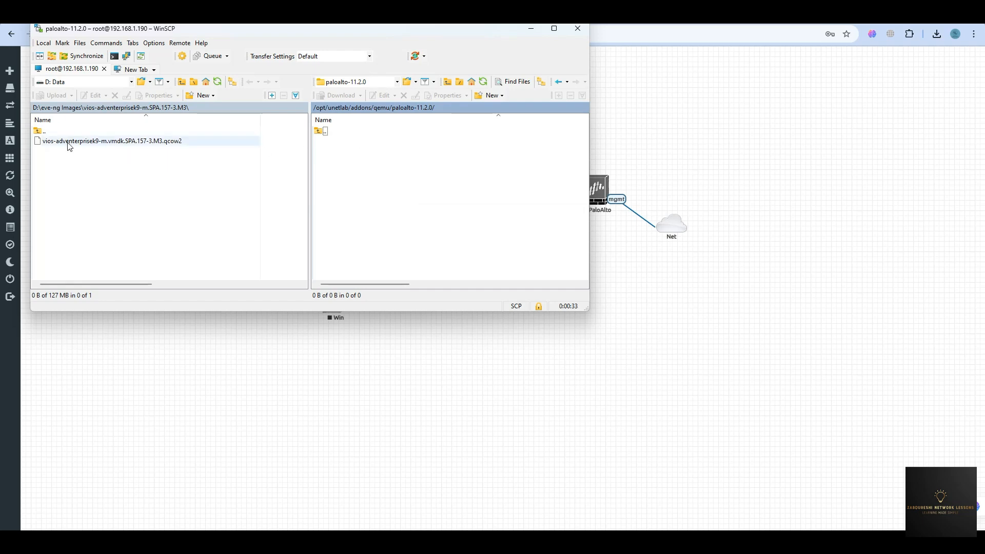
# Upload virtioa.qcow2 from local D:\eve-ng Images\paloalto-11.2.0 into the server's paloalto-11.2.0 folder.
pyautogui.click(71, 111)
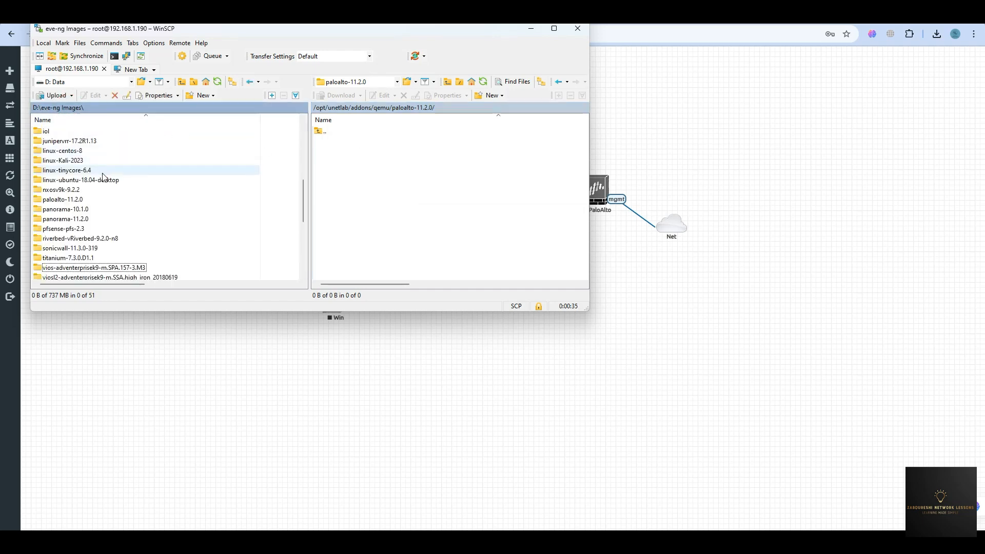
pyautogui.doubleClick(83, 203)
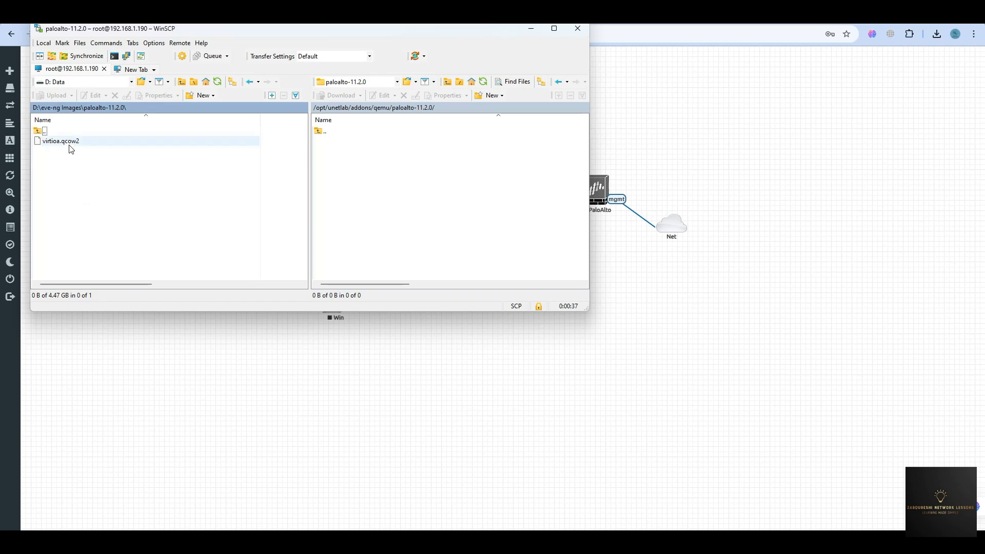
pyautogui.moveTo(69, 144); pyautogui.dragTo(367, 185)
pyautogui.click(332, 202)
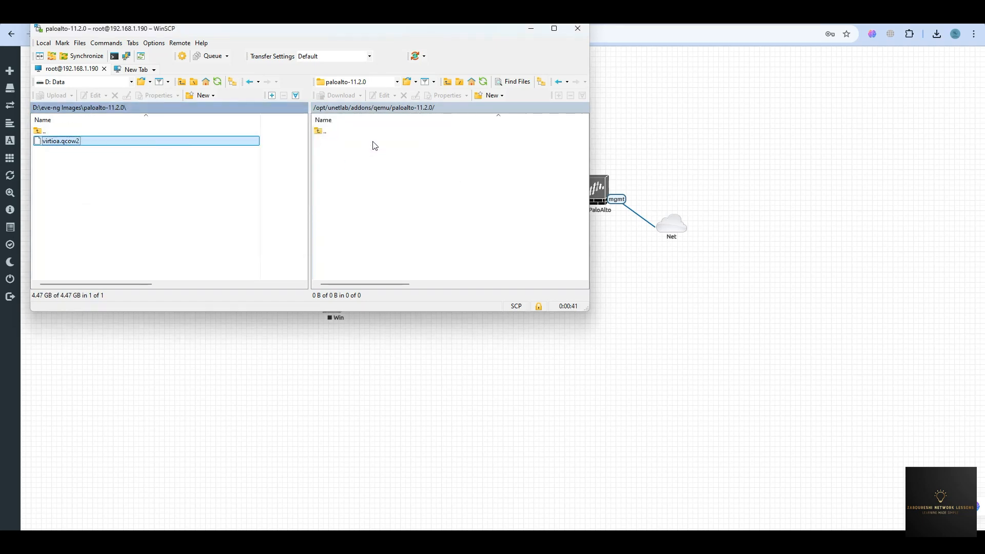
pyautogui.moveTo(309, 122); pyautogui.dragTo(274, 165)
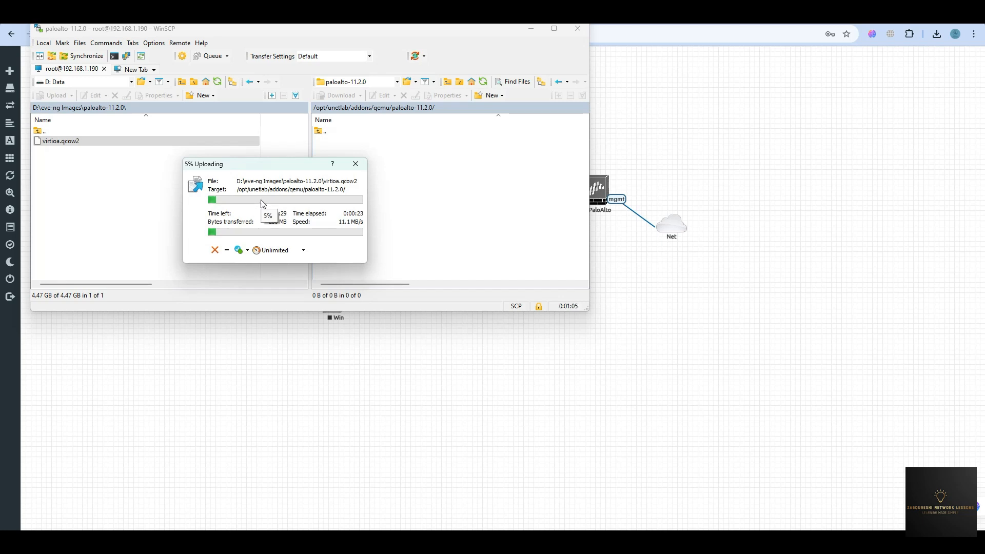
pyautogui.press('super')
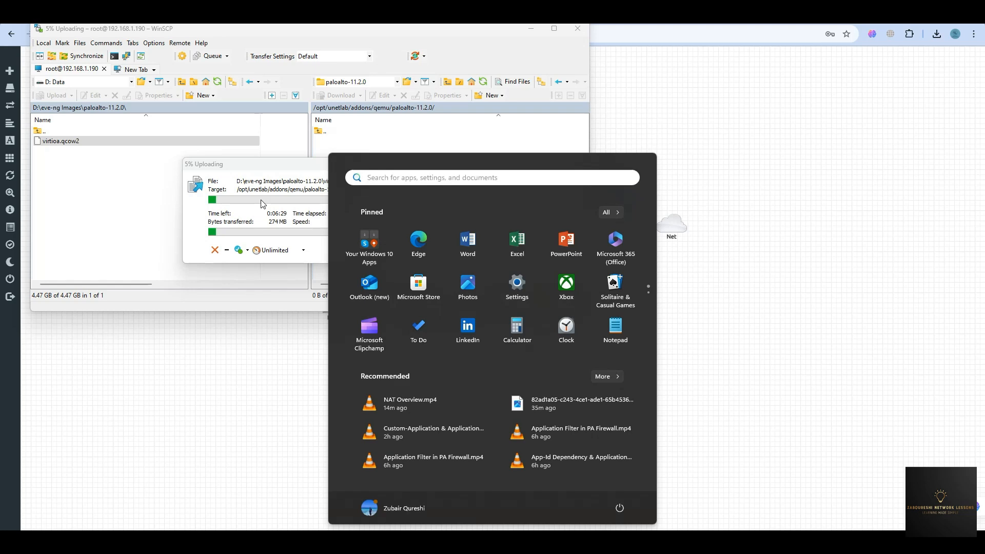
pyautogui.write('power')
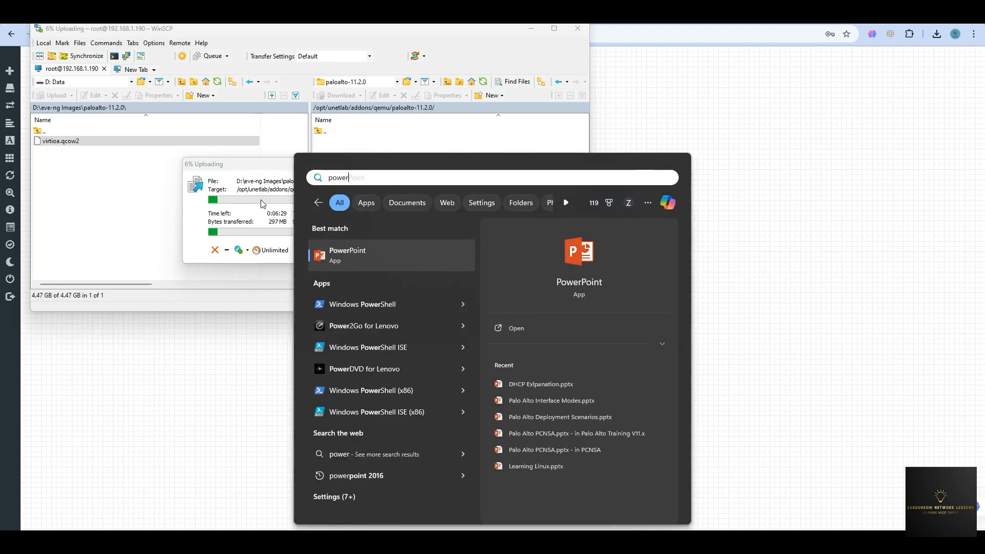
pyautogui.rightClick(374, 300)
pyautogui.click(402, 313)
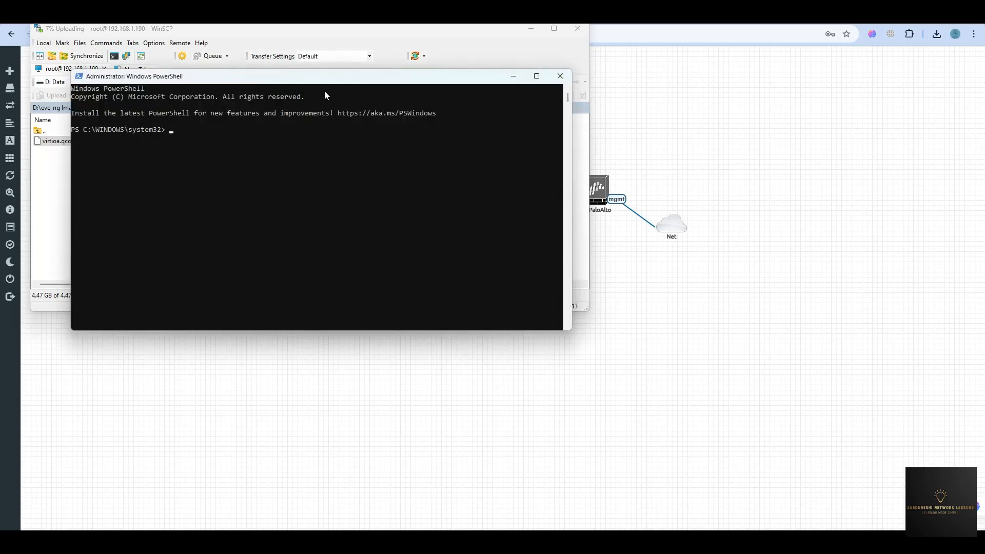
pyautogui.moveTo(339, 79); pyautogui.dragTo(623, 132)
pyautogui.write('ssh ')
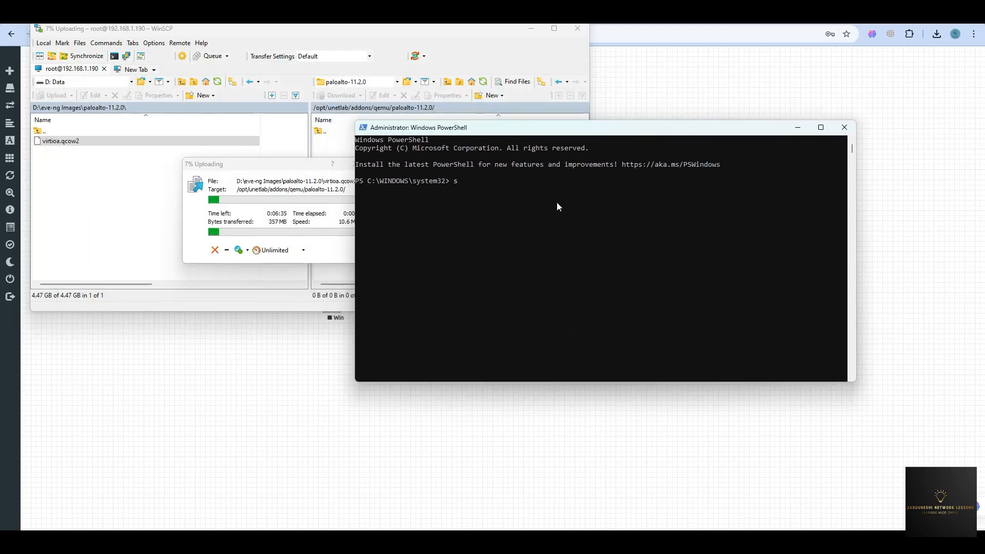
pyautogui.write('root@192.168')
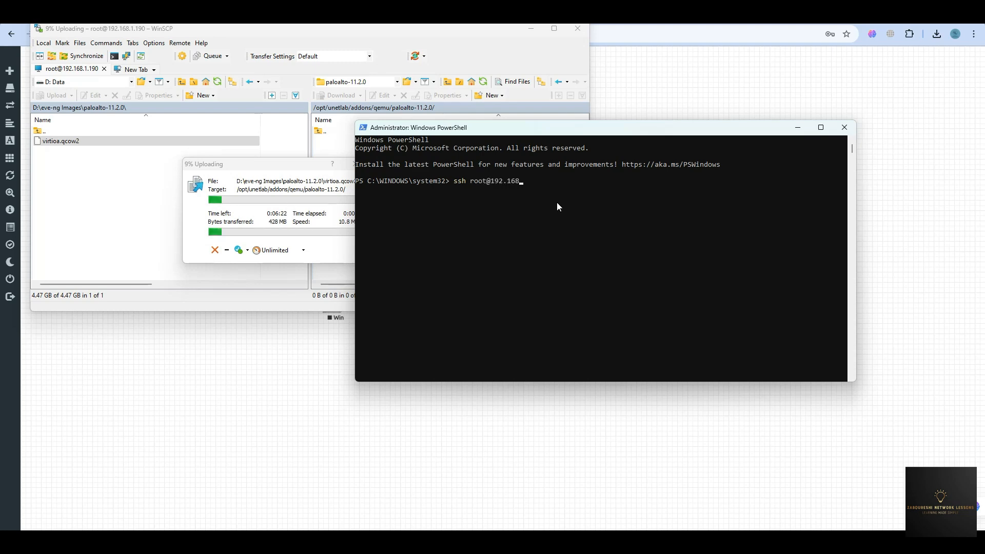
pyautogui.write('.1.190')
pyautogui.press('Return')
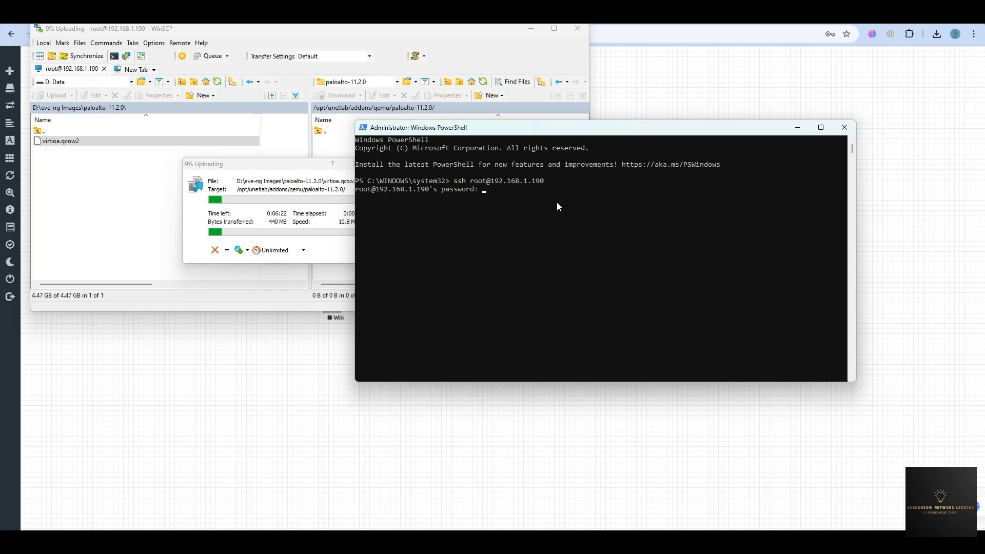
pyautogui.press('Return')
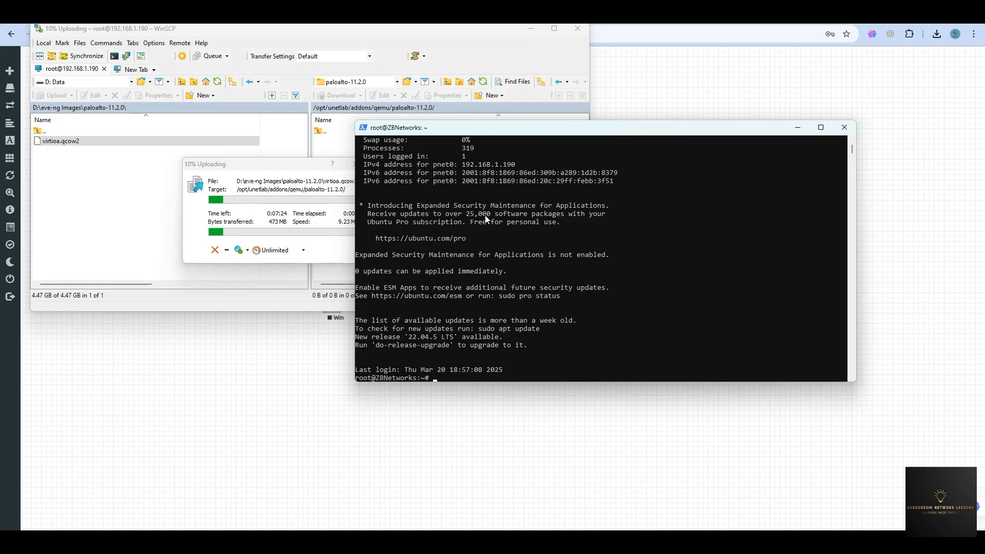
# Paste /opt/unetlab/wrappers/unl_wrapper -a fixpermissions at the root prompt.
pyautogui.write('/opt/unetlab/wrappers/unl_wrapper -a fixpermissions')
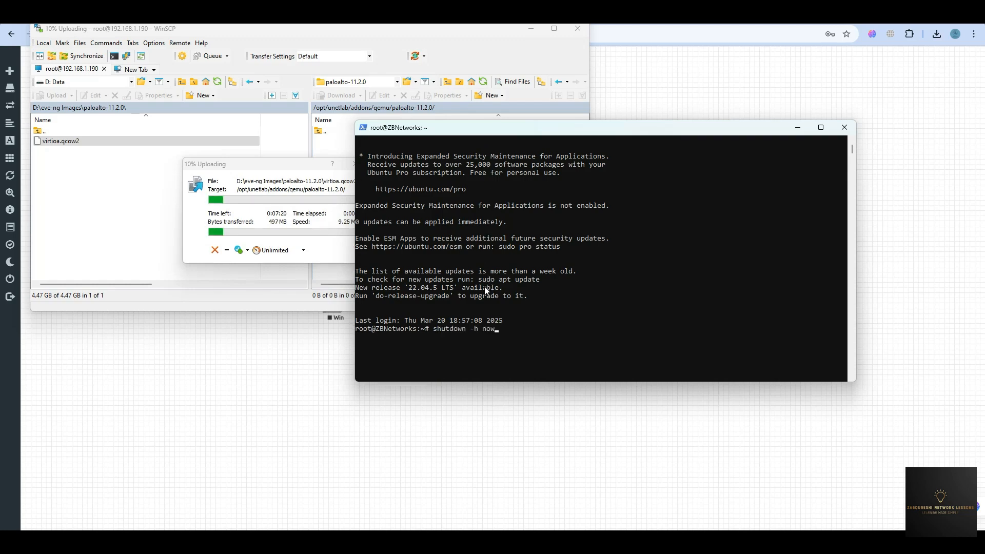
pyautogui.scroll(2, 488, 339)
pyautogui.moveTo(434, 378); pyautogui.dragTo(575, 380)
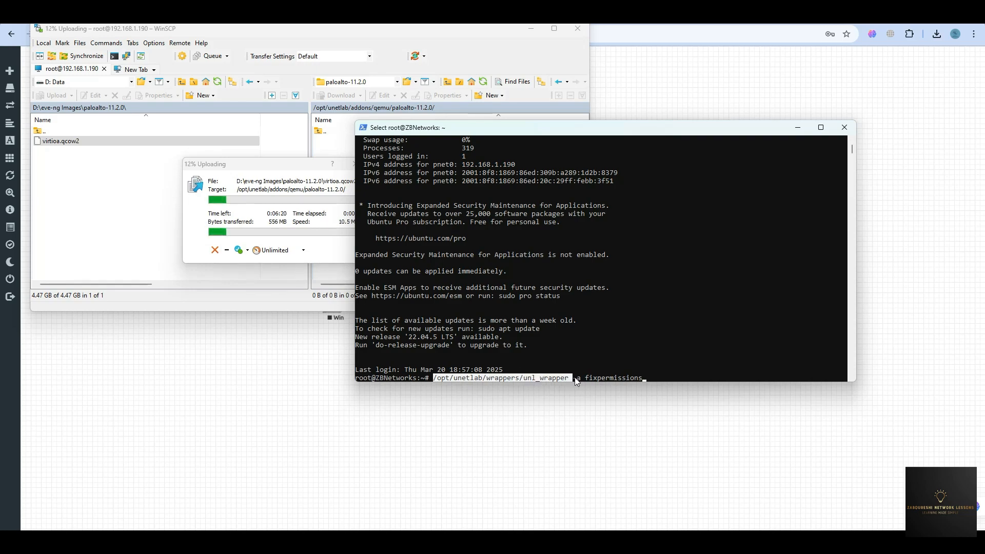
pyautogui.moveTo(587, 379); pyautogui.dragTo(629, 373)
pyautogui.scroll(3, 623, 362)
pyautogui.click(643, 209)
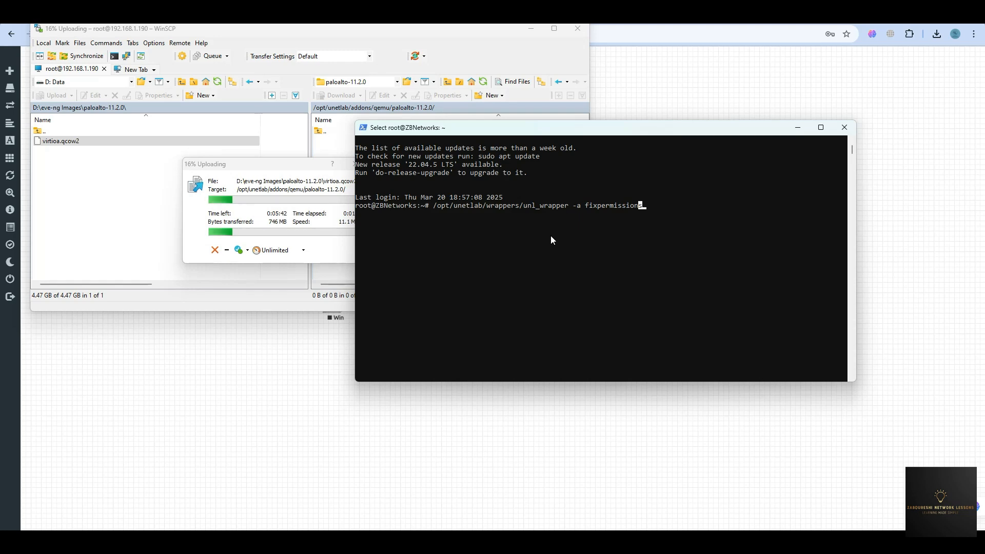
# Once the upload finishes, run the fixpermissions command and close WinSCP.
pyautogui.click(266, 170)
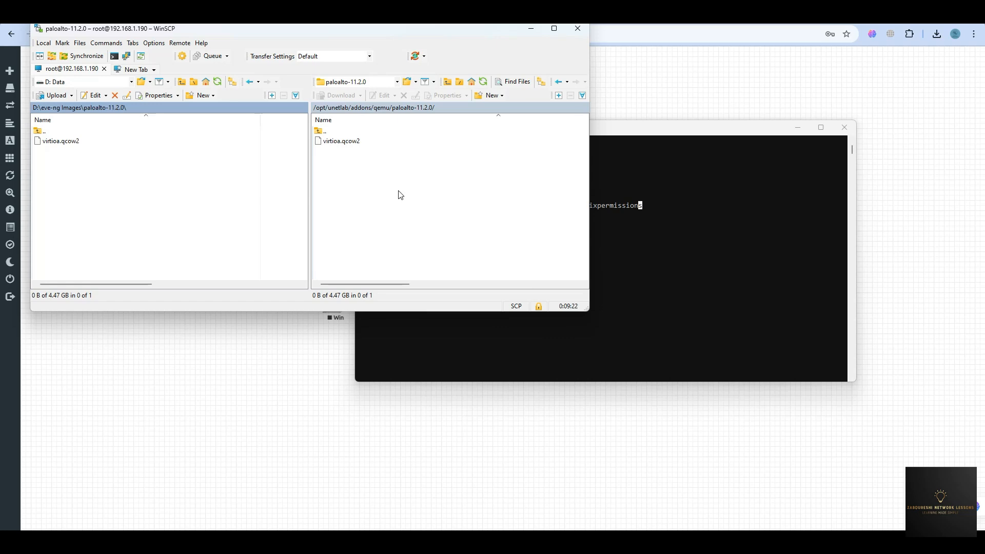
pyautogui.click(625, 226)
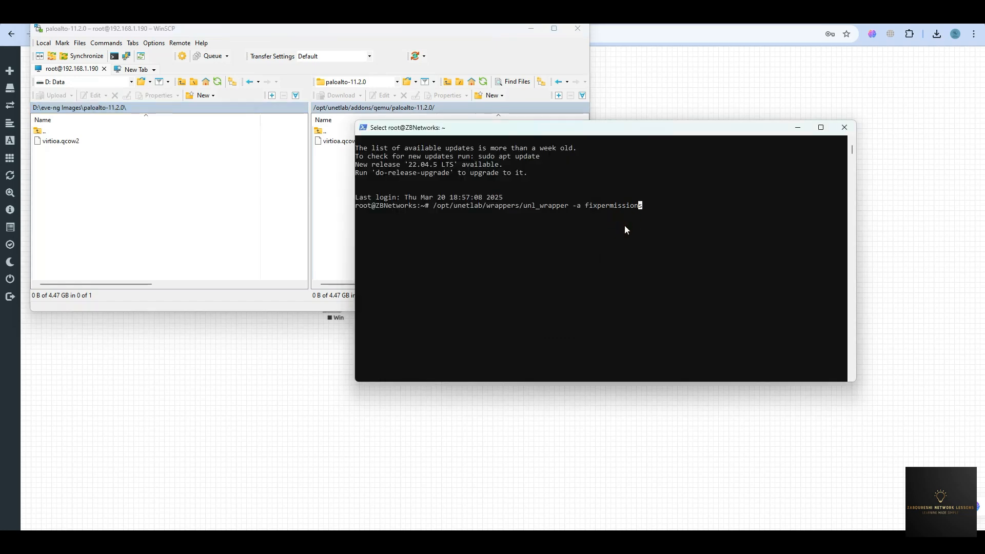
pyautogui.press('Escape')
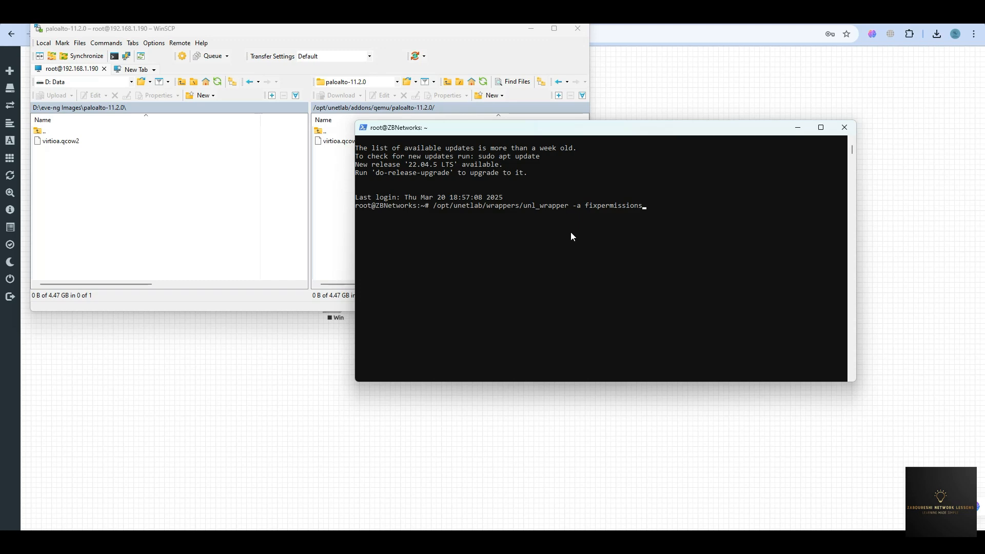
pyautogui.press('Return')
pyautogui.press('Return')
pyautogui.press('Return')
pyautogui.press('Return')
pyautogui.press('Return')
pyautogui.press('Return')
pyautogui.press('Return')
pyautogui.press('Return')
pyautogui.press('Return')
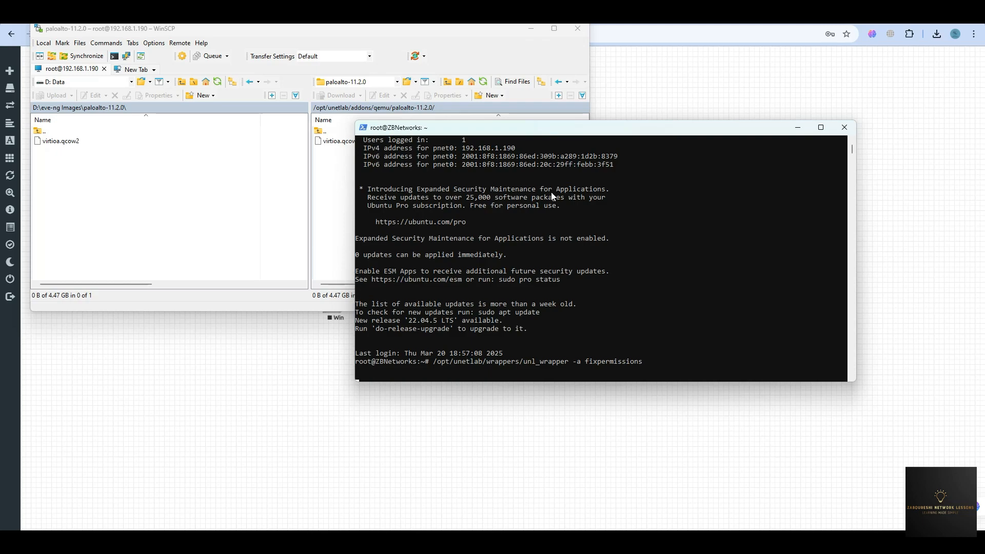
pyautogui.click(578, 28)
pyautogui.click(314, 200)
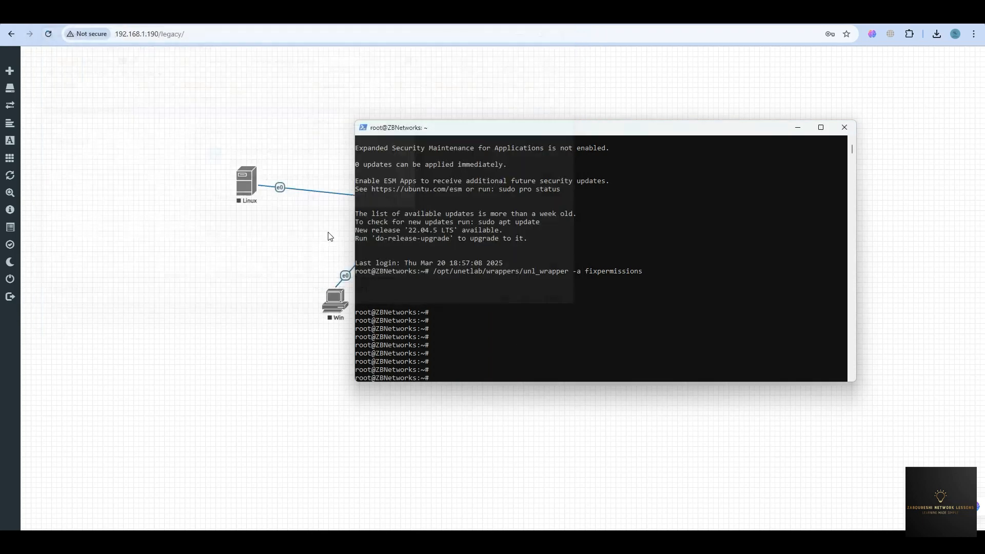
# Reload the lab page and start a new node from the Palo Alto template.
pyautogui.click(237, 282)
pyautogui.rightClick(250, 256)
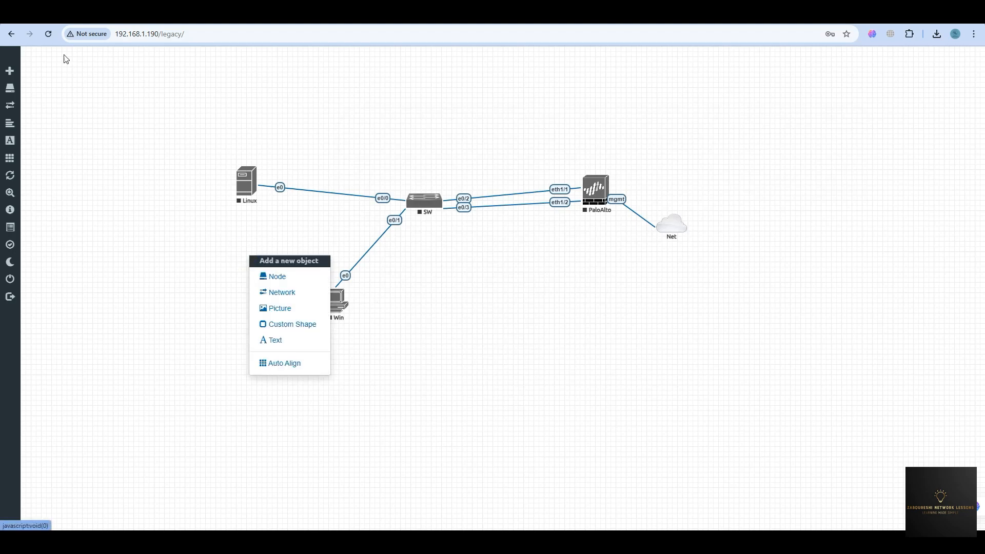
pyautogui.click(48, 34)
pyautogui.rightClick(195, 244)
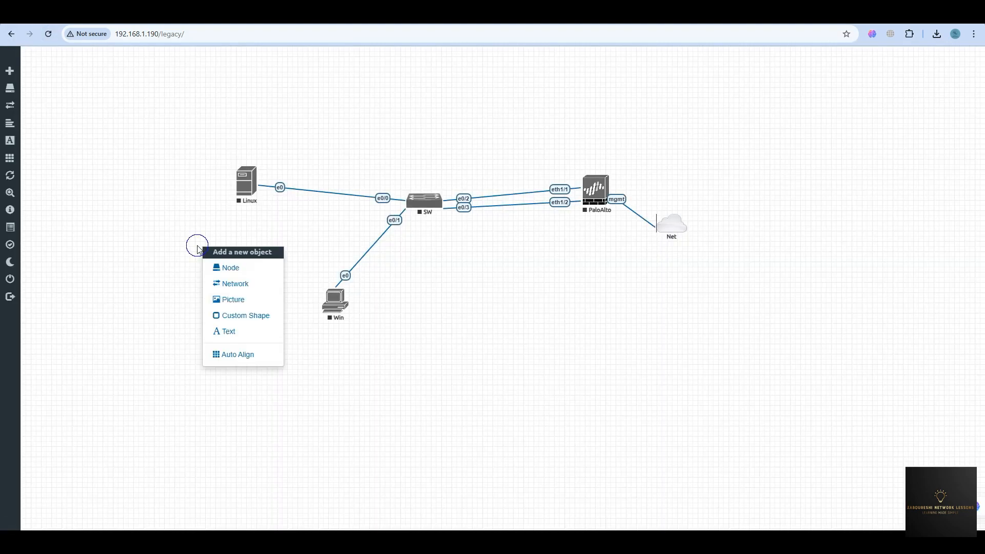
pyautogui.click(225, 266)
pyautogui.scroll(-20, 431, 267)
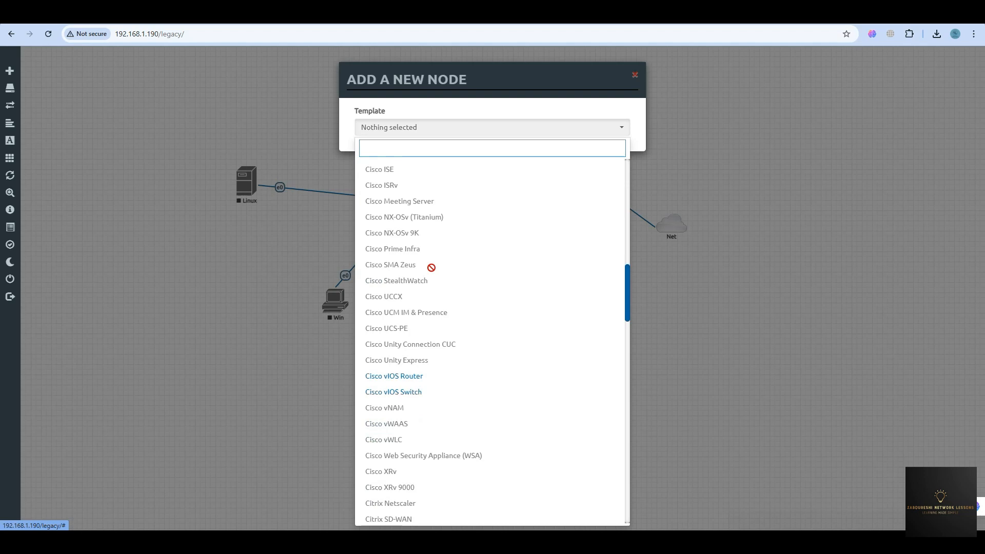
pyautogui.click(409, 318)
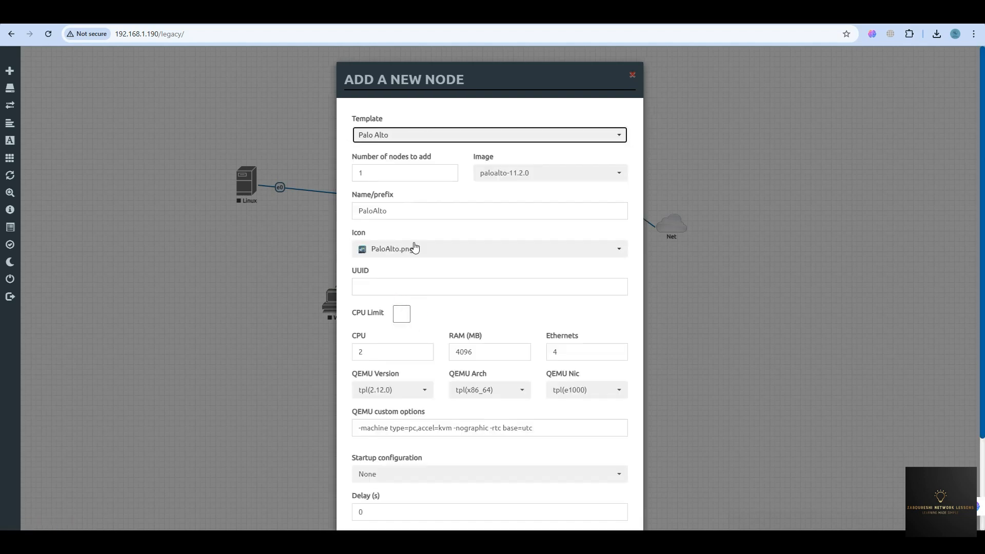
# Give the node image paloalto-11.2.0, 4 CPUs and 8192 MB RAM, and save it.
pyautogui.click(521, 176)
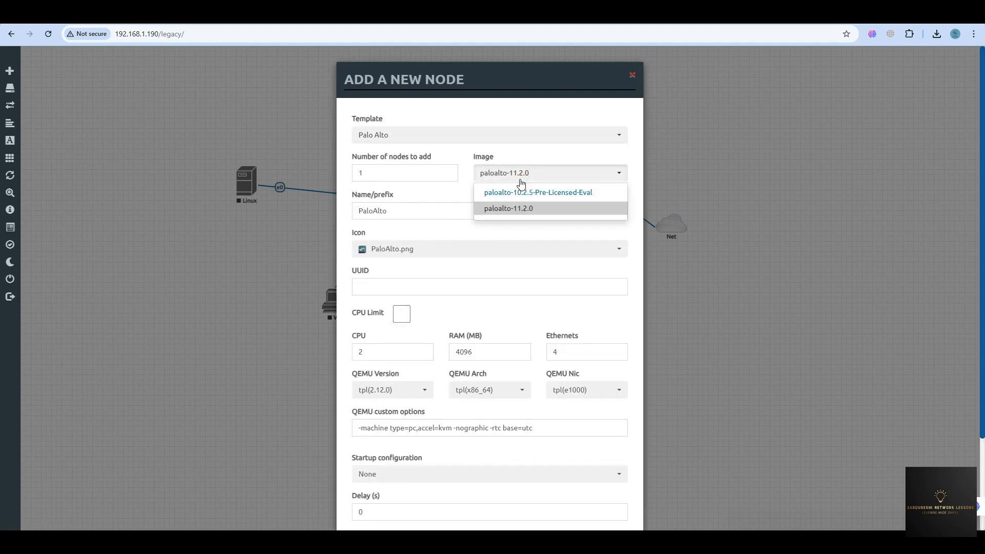
pyautogui.click(509, 215)
pyautogui.click(368, 352)
pyautogui.moveTo(352, 352); pyautogui.dragTo(343, 354)
pyautogui.write('4')
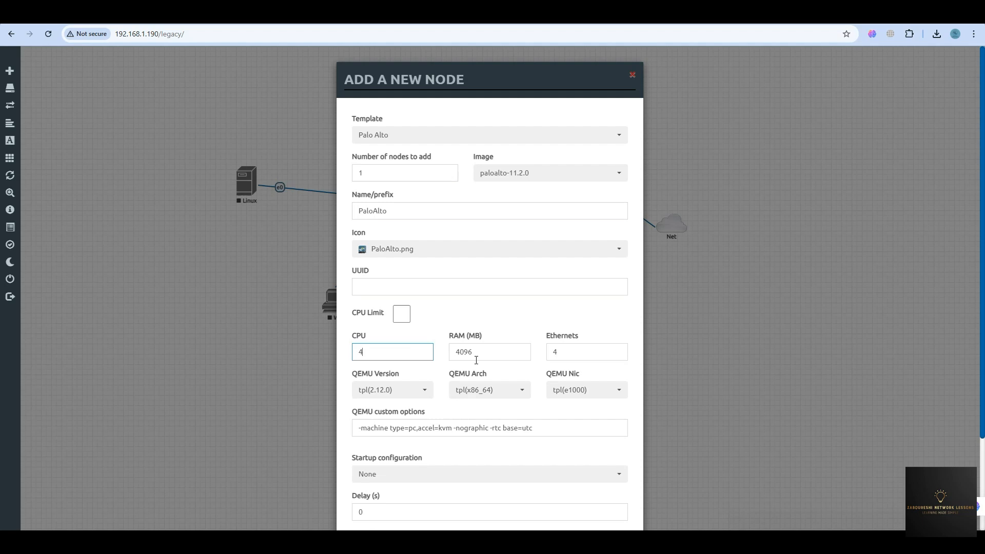
pyautogui.moveTo(487, 356); pyautogui.dragTo(432, 353)
pyautogui.write('8192')
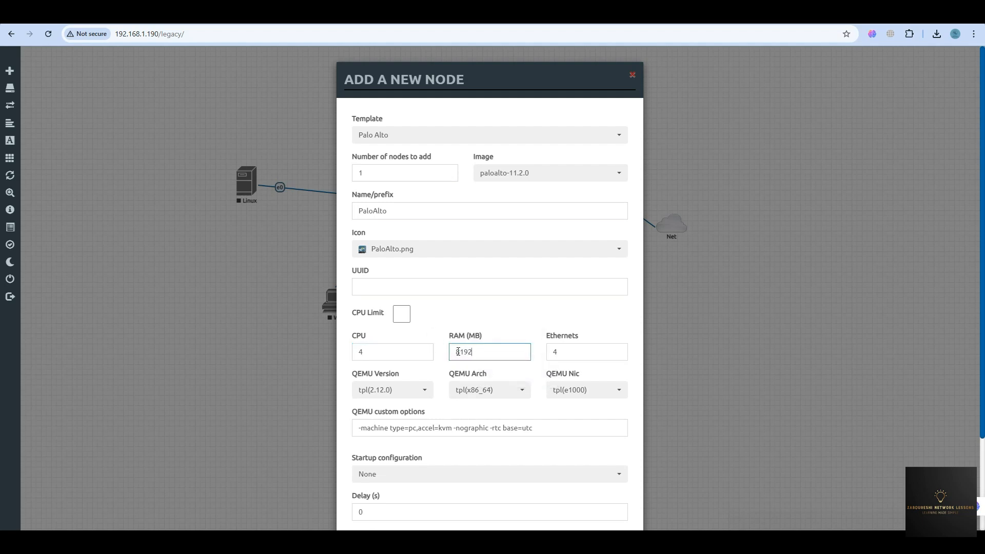
pyautogui.scroll(-2, 458, 352)
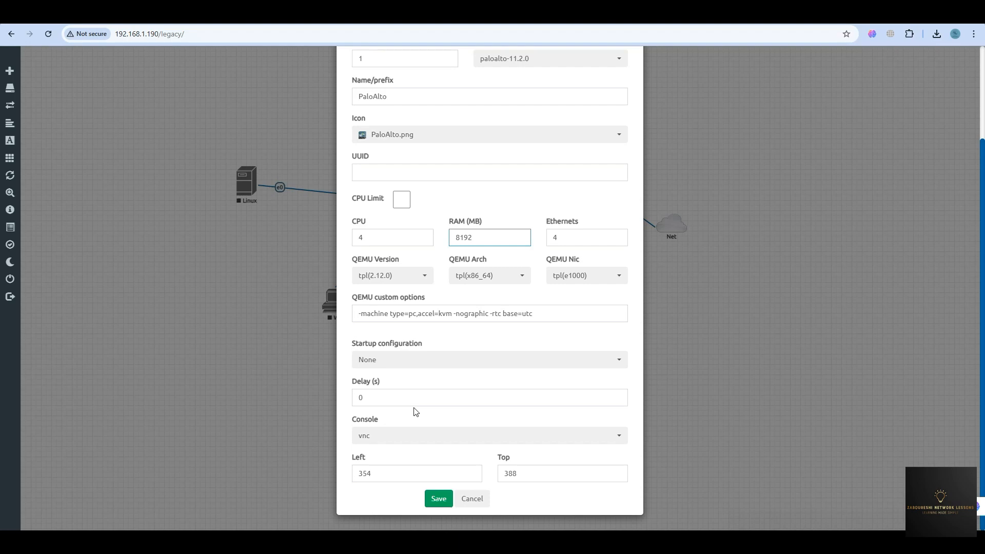
pyautogui.click(440, 500)
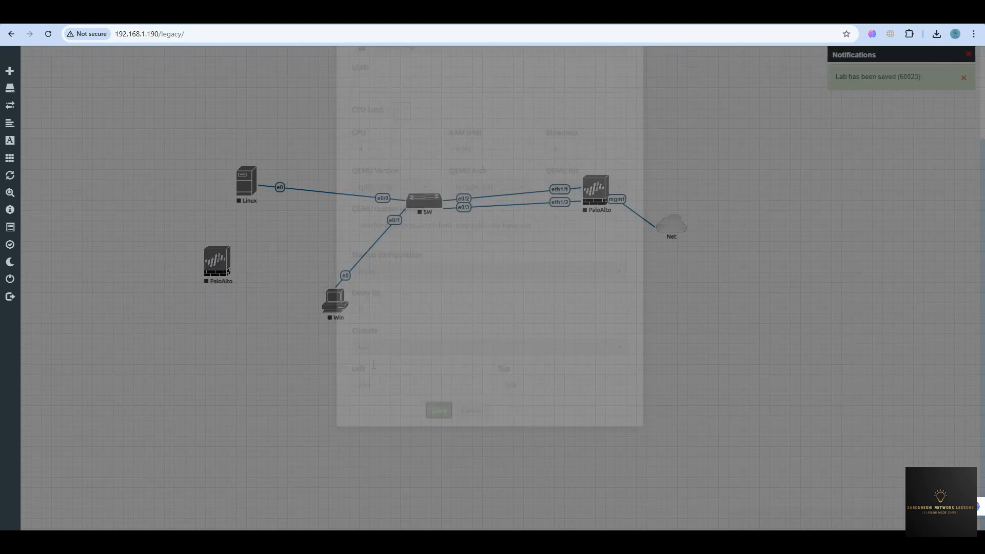
# Move the new PaloAlto node lower and add a Management(Cloud0) network to the lab.
pyautogui.moveTo(229, 277); pyautogui.dragTo(196, 326)
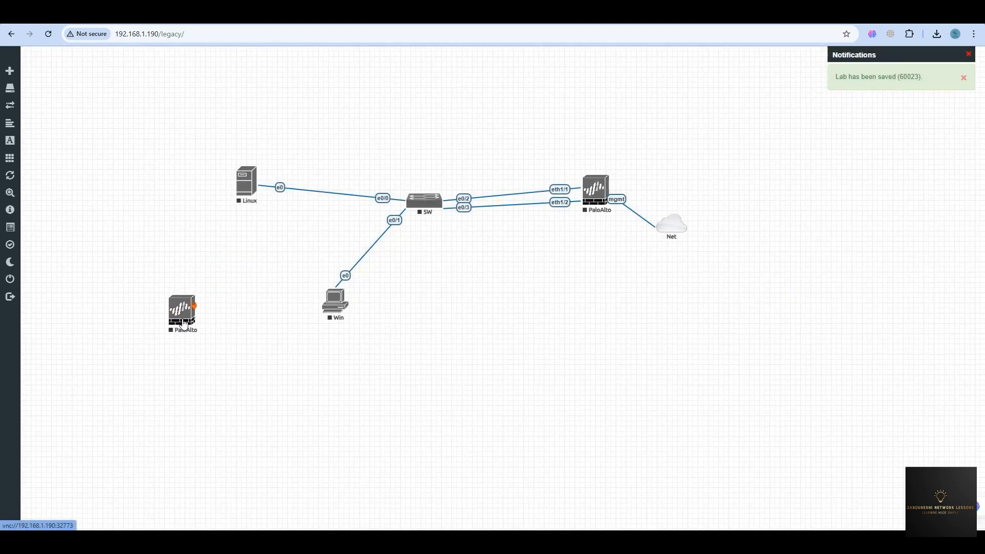
pyautogui.rightClick(228, 255)
pyautogui.click(272, 286)
pyautogui.click(254, 270)
pyautogui.rightClick(241, 253)
pyautogui.click(222, 254)
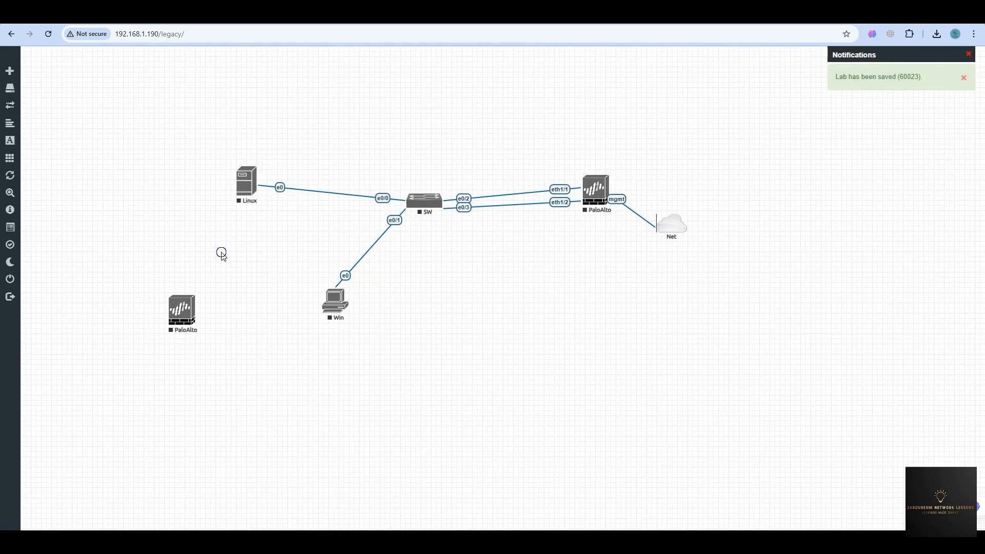
pyautogui.rightClick(228, 254)
pyautogui.click(255, 289)
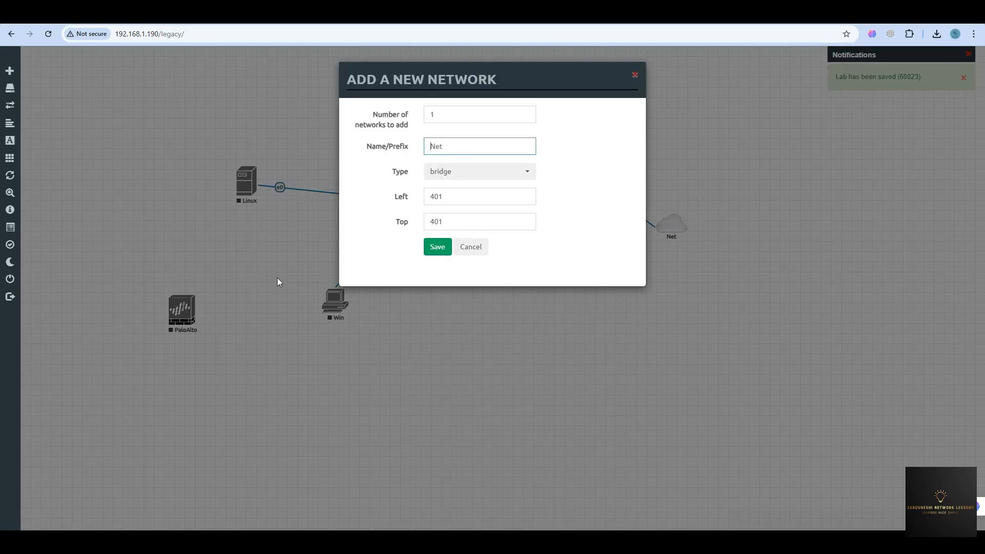
pyautogui.click(465, 177)
pyautogui.click(469, 228)
pyautogui.click(439, 250)
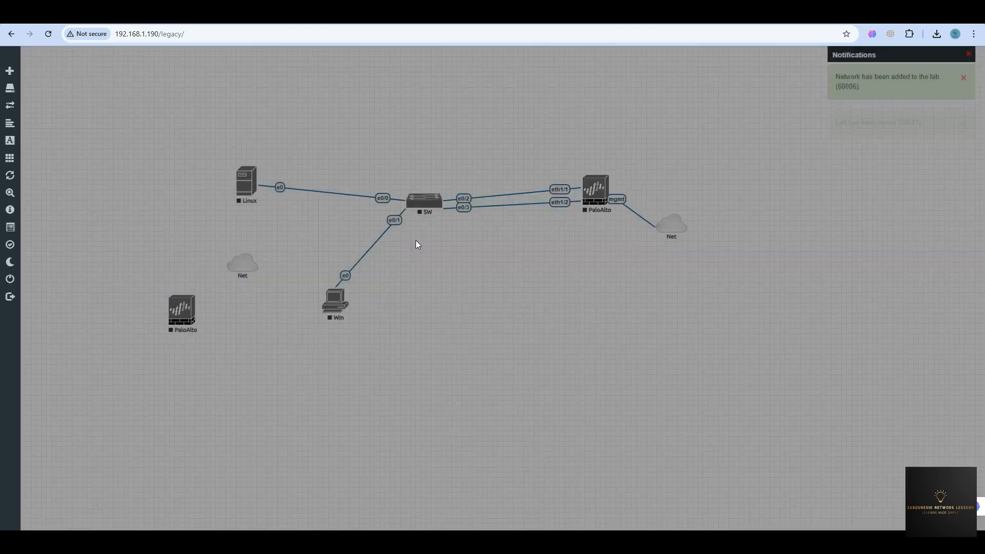
# Link the PaloAlto node's mgmt interface to the new Net cloud.
pyautogui.moveTo(195, 306); pyautogui.dragTo(243, 264)
pyautogui.click(488, 196)
pyautogui.click(471, 248)
pyautogui.click(513, 307)
# Wipe the new PaloAlto node, then start it.
pyautogui.rightClick(185, 319)
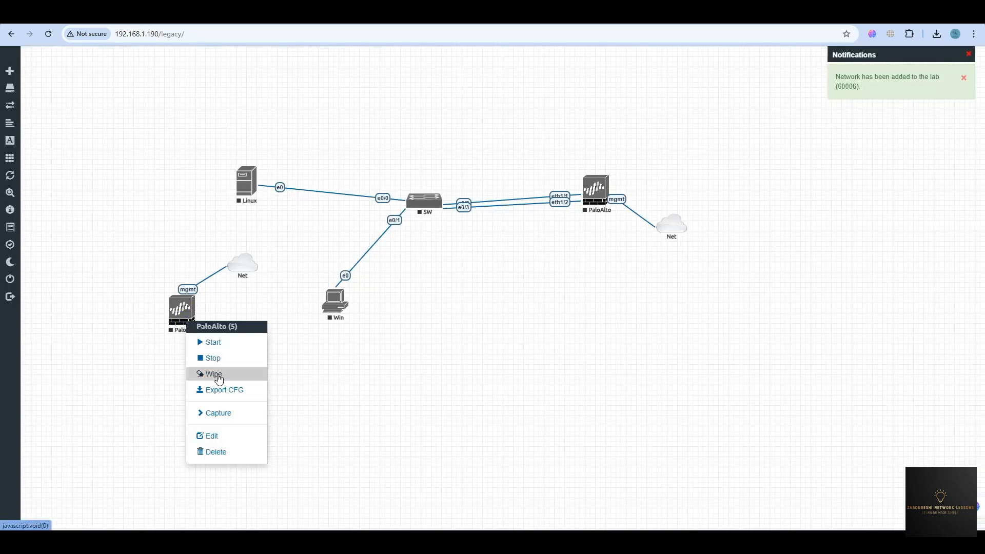
pyautogui.click(223, 377)
pyautogui.click(459, 131)
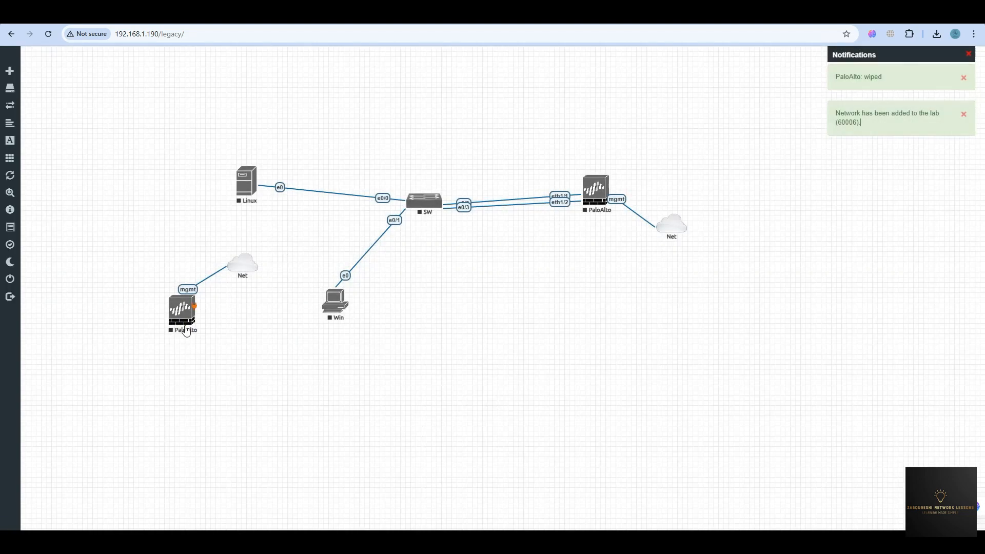
pyautogui.rightClick(181, 323)
pyautogui.click(207, 339)
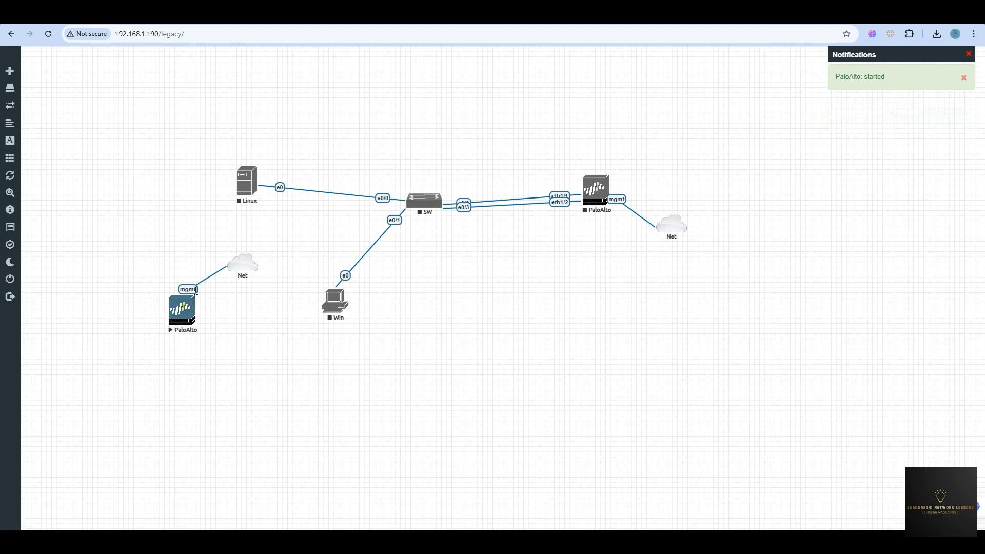
# Open the node's VNC console, trusting the server and closing the leftover terminal window.
pyautogui.click(188, 322)
pyautogui.click(494, 117)
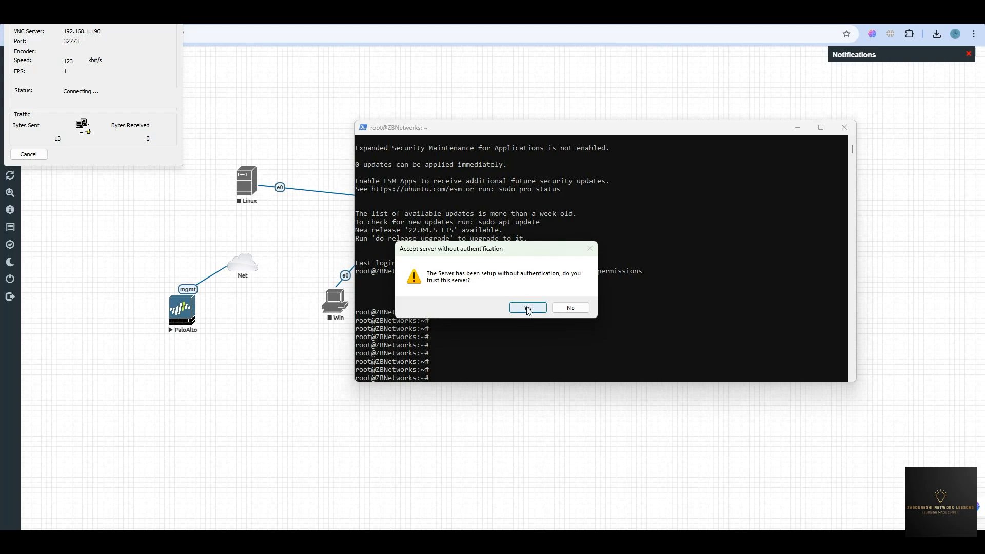
pyautogui.click(528, 308)
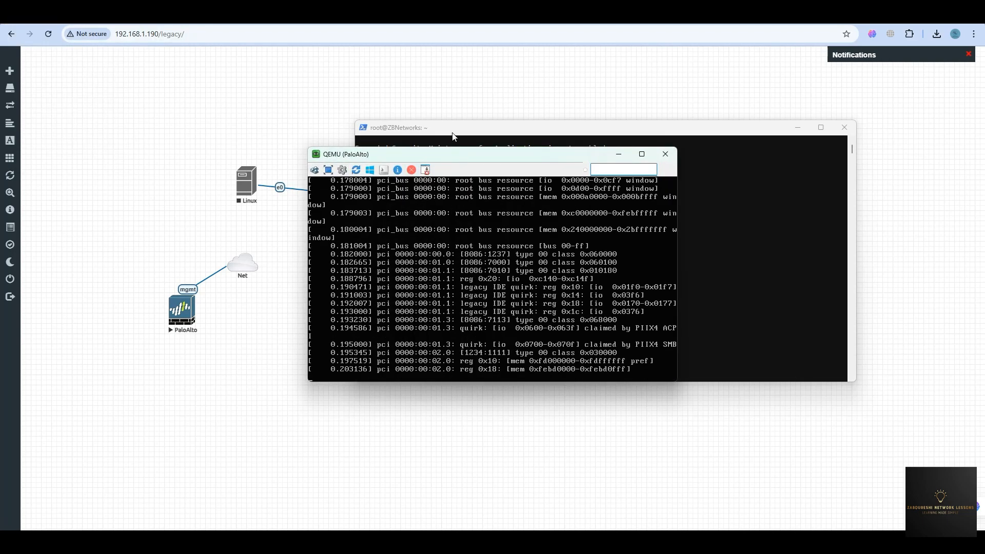
pyautogui.click(453, 133)
pyautogui.click(844, 128)
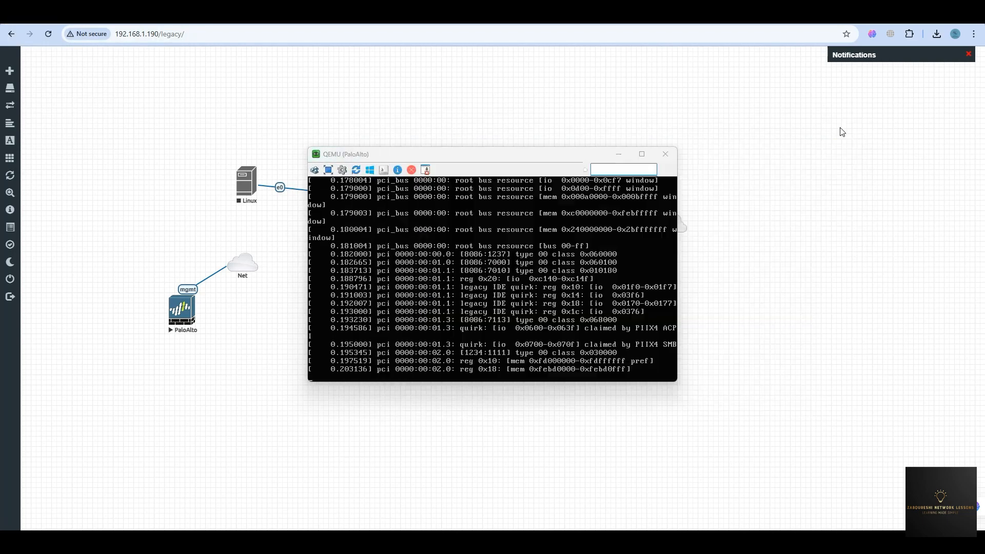
# Enlarge the QEMU console window and enter admin at the login prompt.
pyautogui.moveTo(310, 149); pyautogui.dragTo(296, 71)
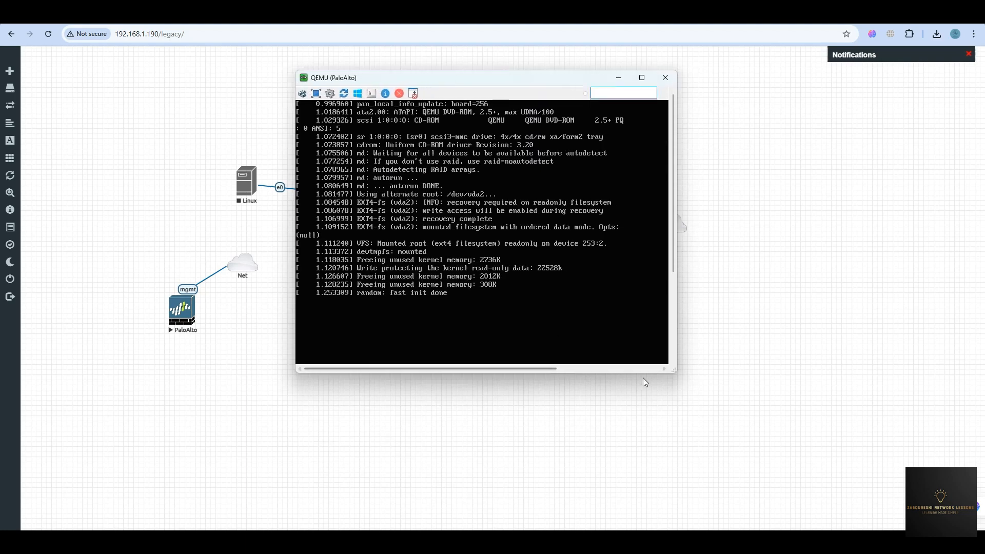
pyautogui.moveTo(675, 372); pyautogui.dragTo(702, 404)
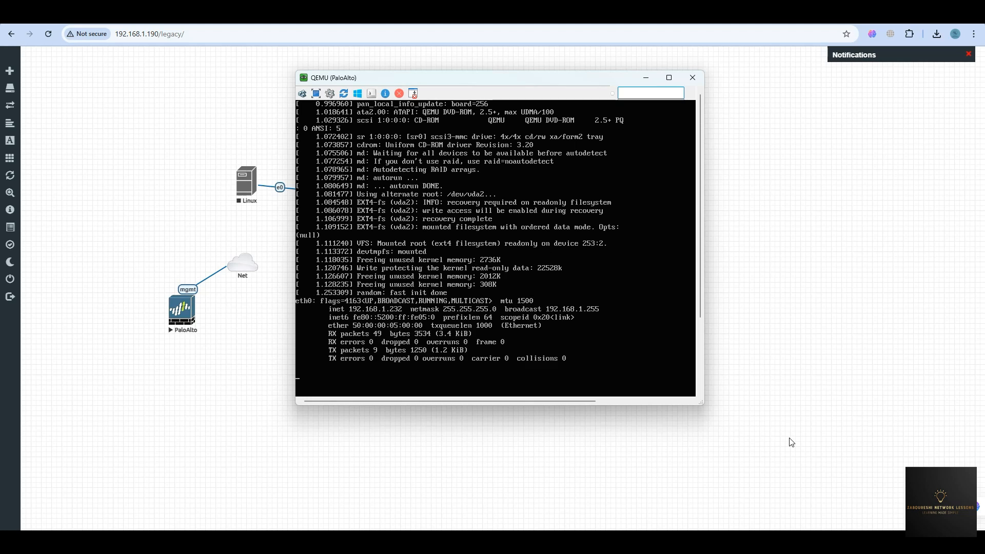
pyautogui.click(335, 141)
pyautogui.write('admin')
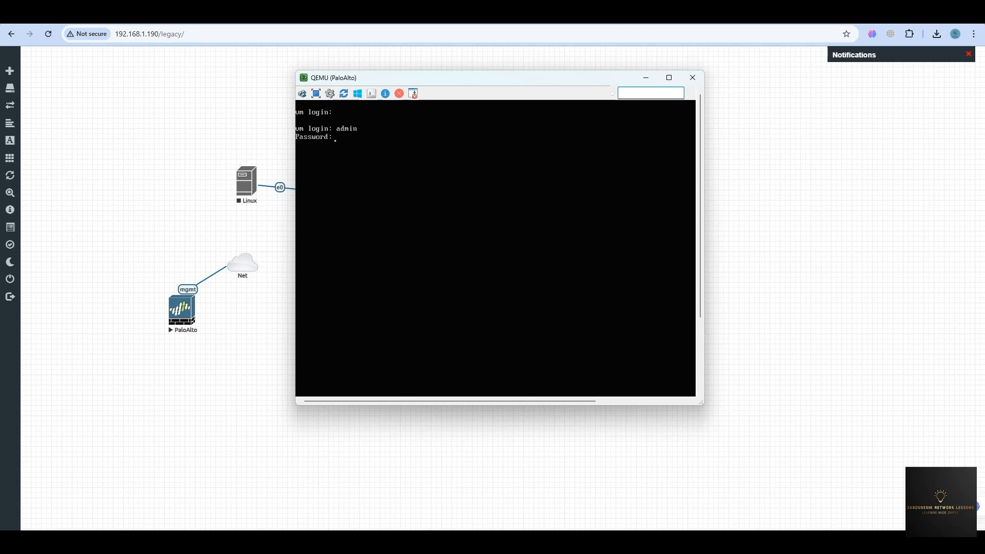
# Log in as admin with the default password and set a new admin password.
pyautogui.press('Return')
pyautogui.write('admin')
pyautogui.press('Return')
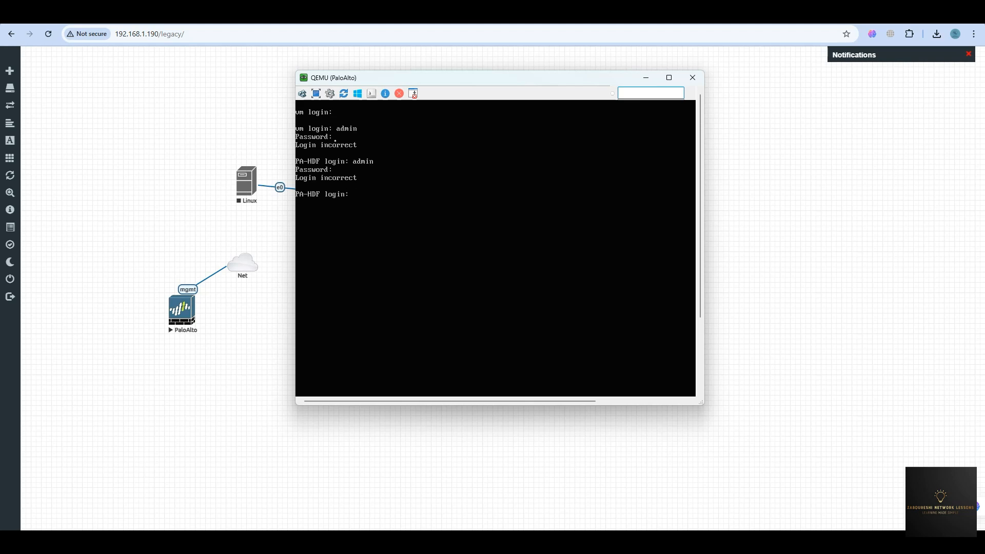
pyautogui.press('Return')
pyautogui.write('admin')
pyautogui.press('Return')
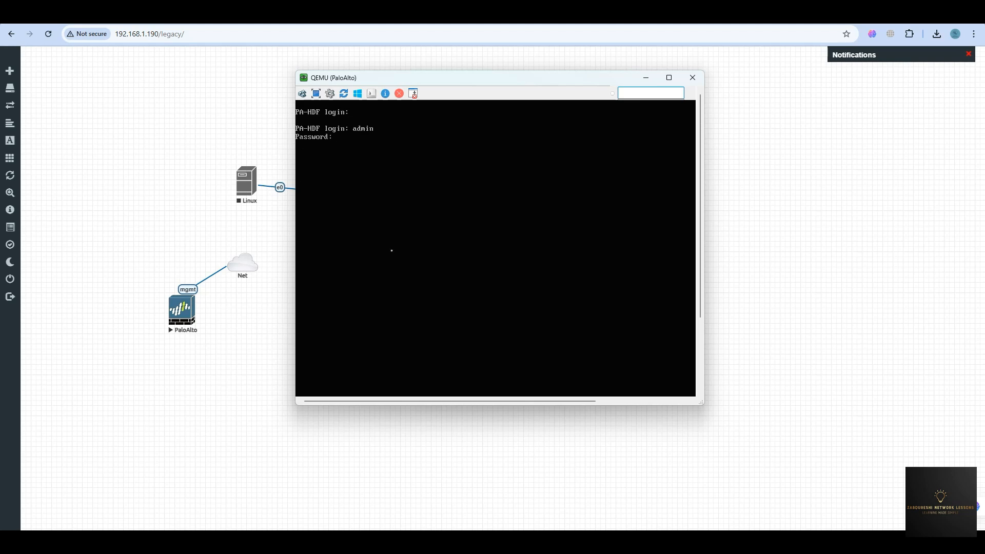
pyautogui.press('Return')
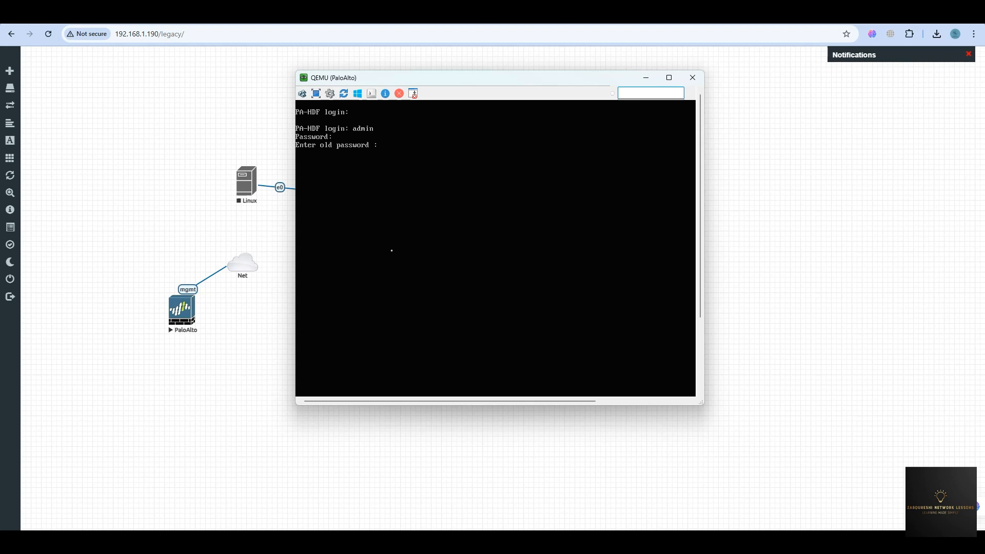
pyautogui.press('Return')
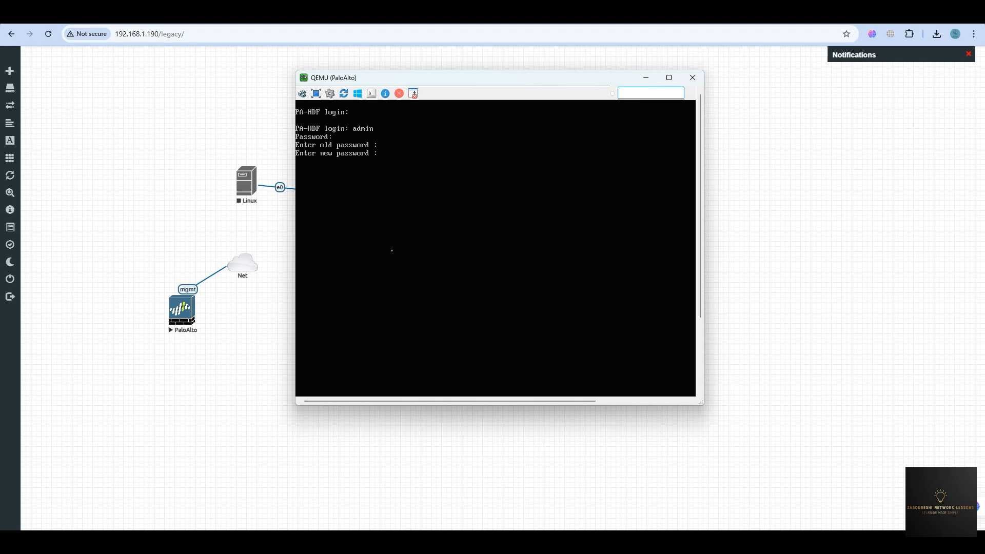
pyautogui.press('Return')
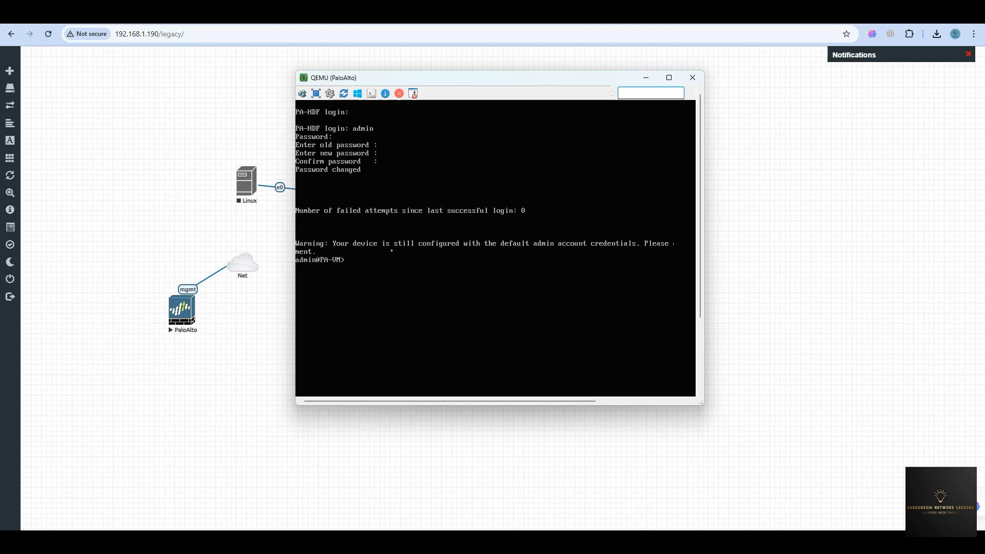
# Run 'show interface management' to display the 192.168.1.232 management address.
pyautogui.press('Return')
pyautogui.press('Return')
pyautogui.press('Return')
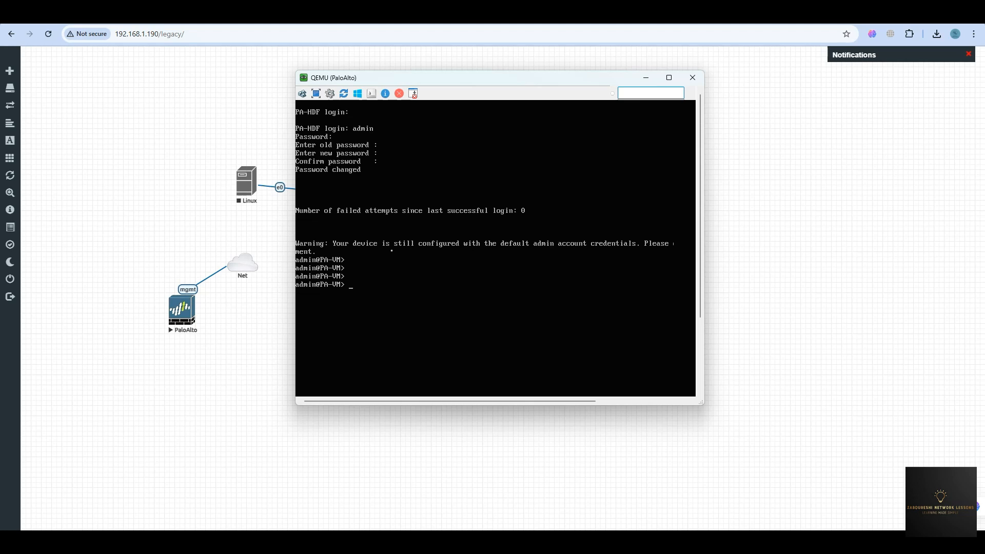
pyautogui.write('show interface management')
pyautogui.press('Return')
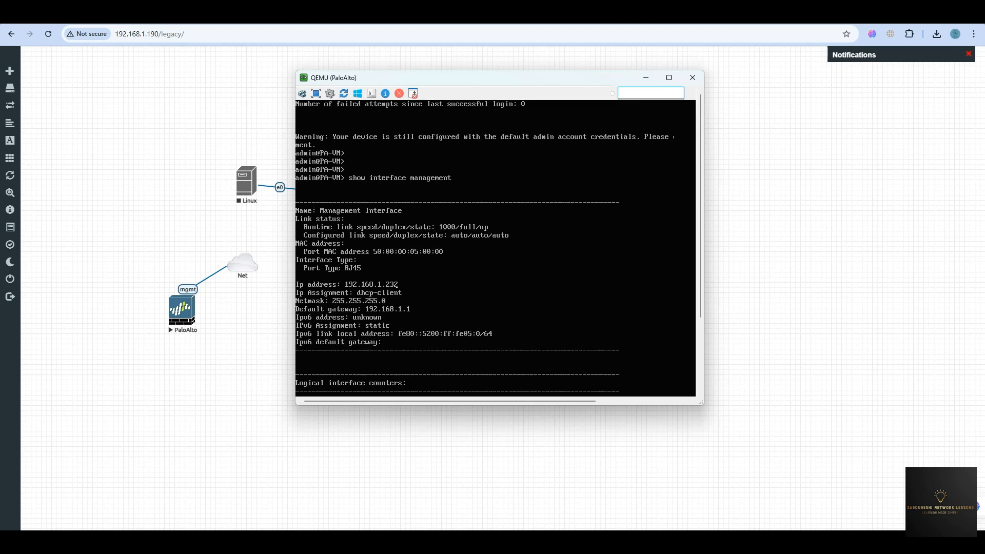
pyautogui.click(826, 16)
pyautogui.click(657, 31)
pyautogui.write('h')
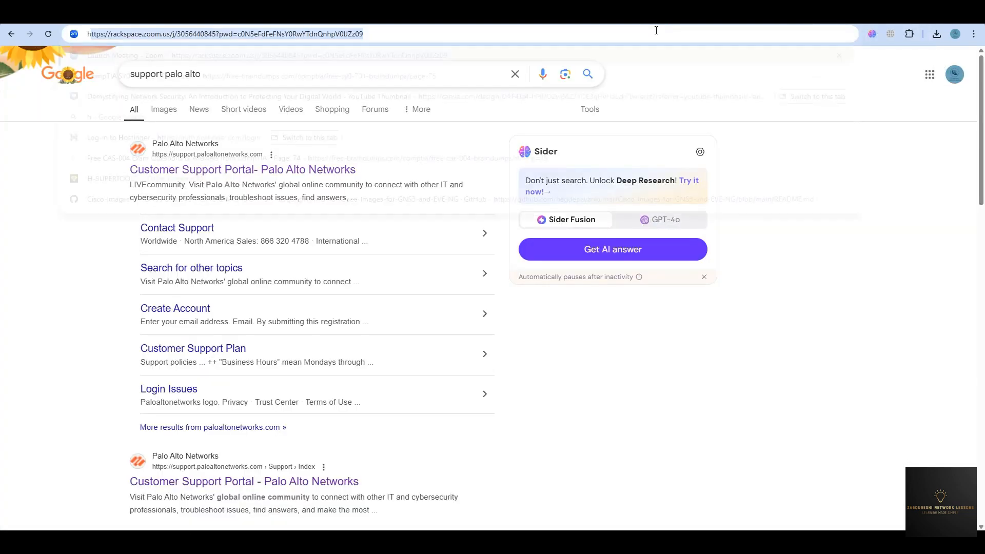
pyautogui.write('ttps://19')
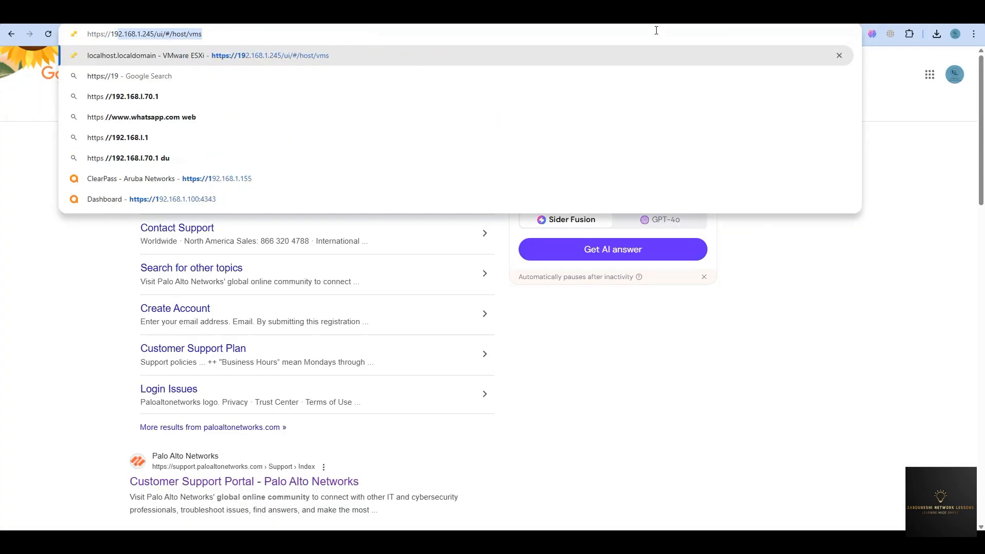
pyautogui.write('2.18')
pyautogui.press('BackSpace')
pyautogui.write('68.1.23')
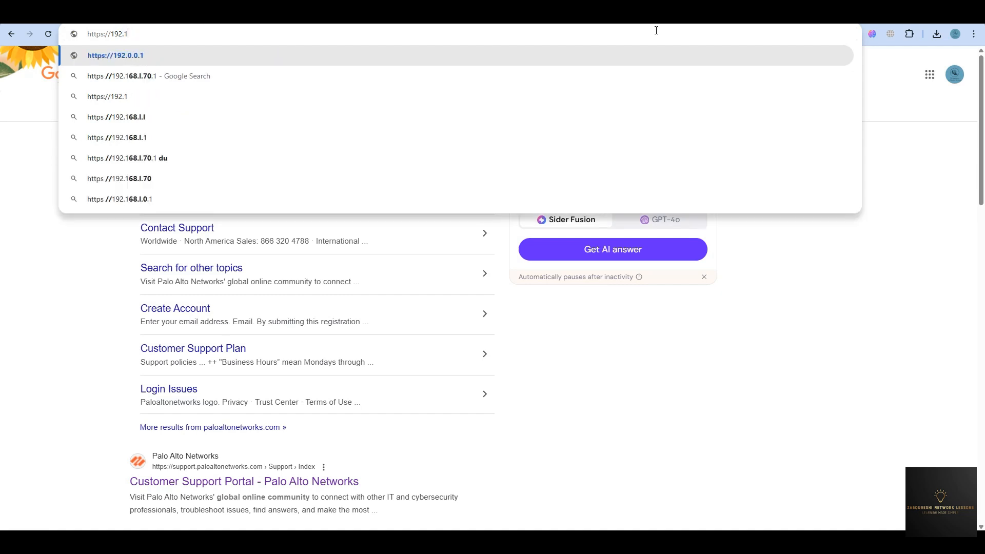
pyautogui.write('23')
pyautogui.press('Return')
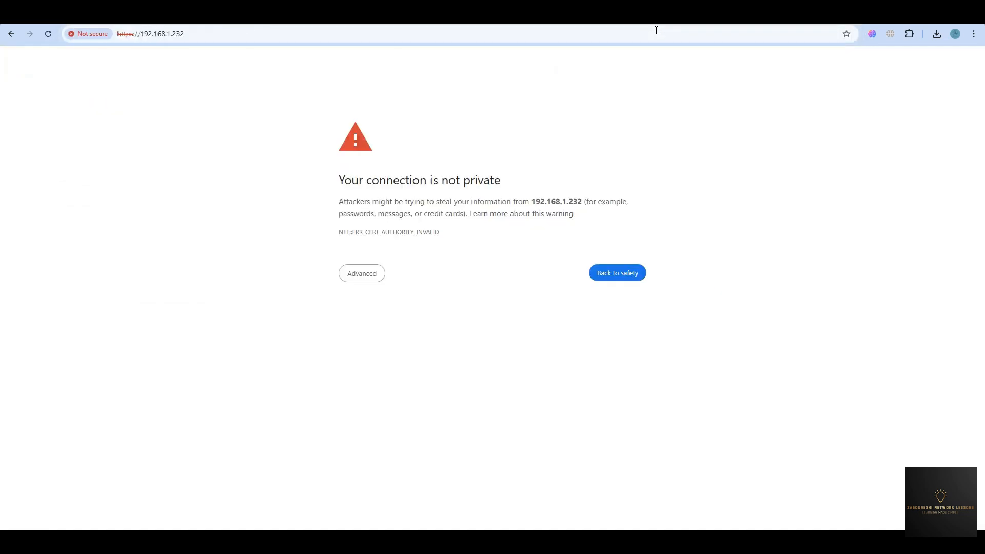
pyautogui.click(379, 275)
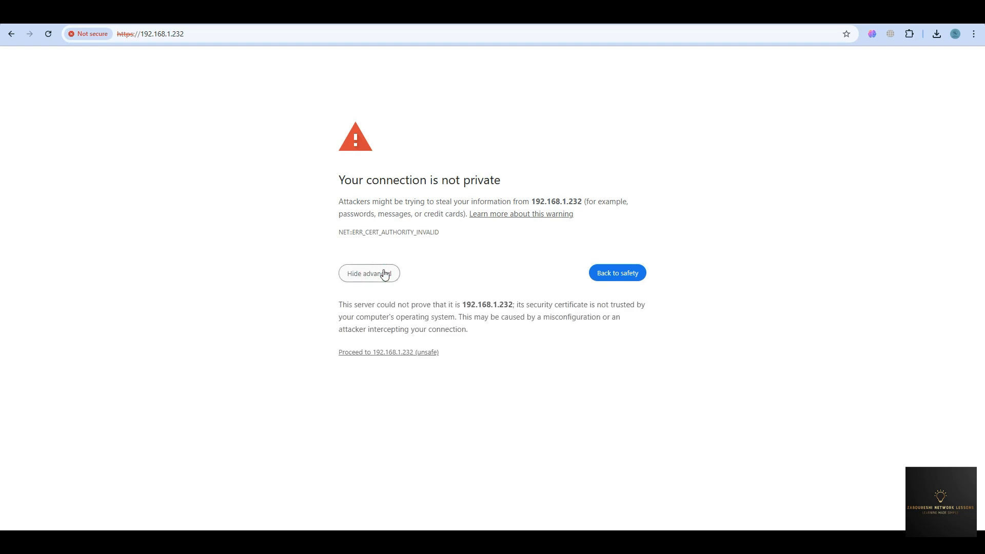
pyautogui.click(377, 351)
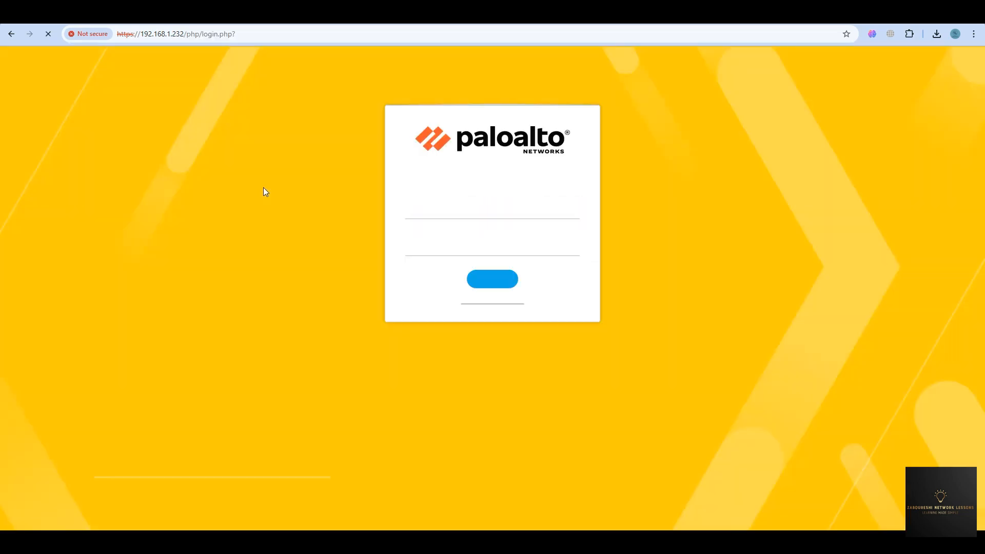
# Log in as admin with the password, then dismiss the Welcome and Telemetry notices.
pyautogui.write('admin')
pyautogui.press('Tab')
pyautogui.write('••••••••••')
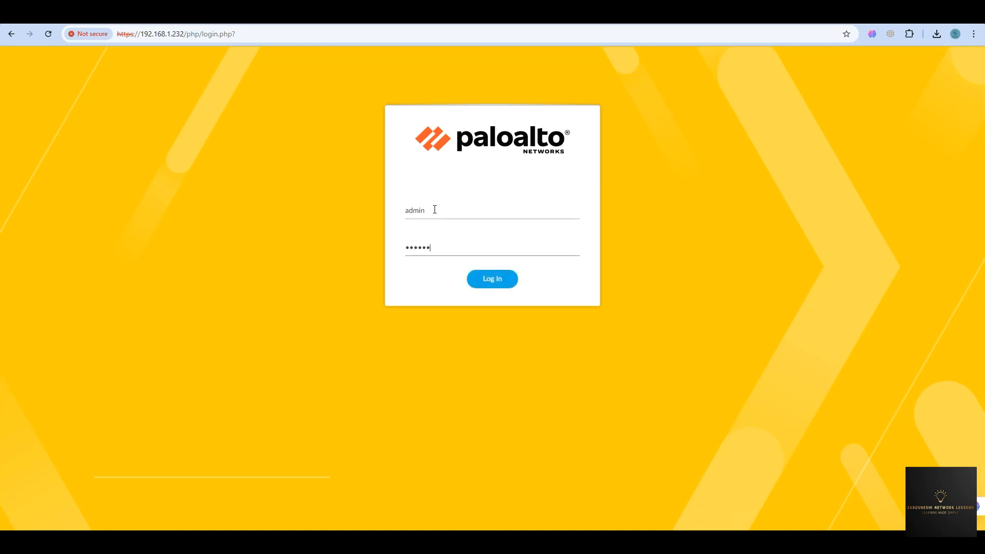
pyautogui.press('Return')
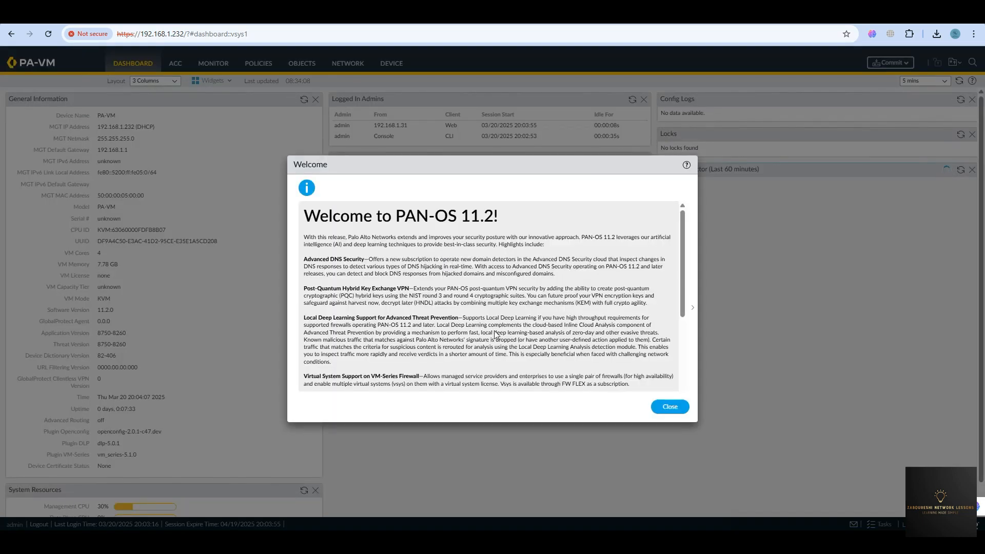
pyautogui.click(669, 408)
pyautogui.click(537, 348)
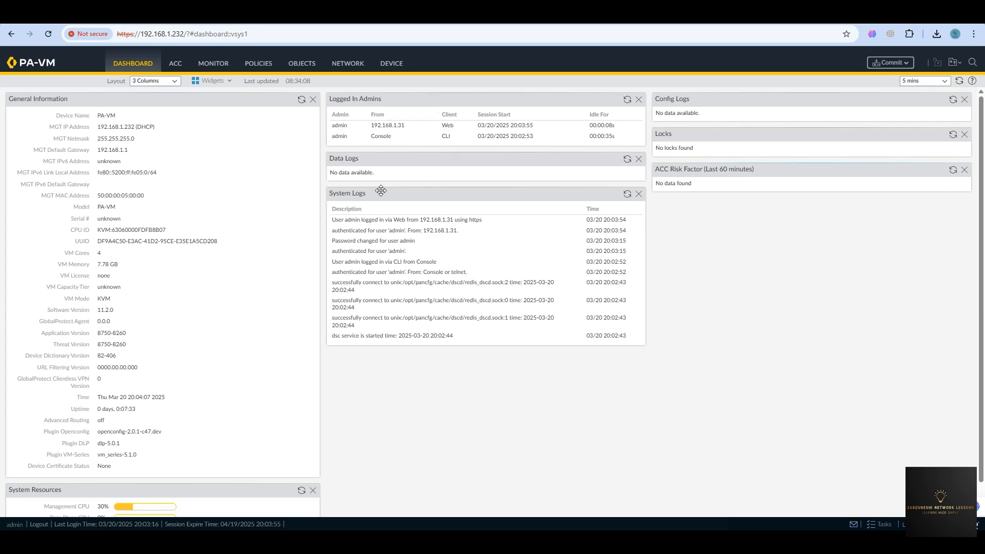
# View Policies, then Device > Setup > Interfaces showing Management allowing Ping, HTTPS and SSH.
pyautogui.click(258, 63)
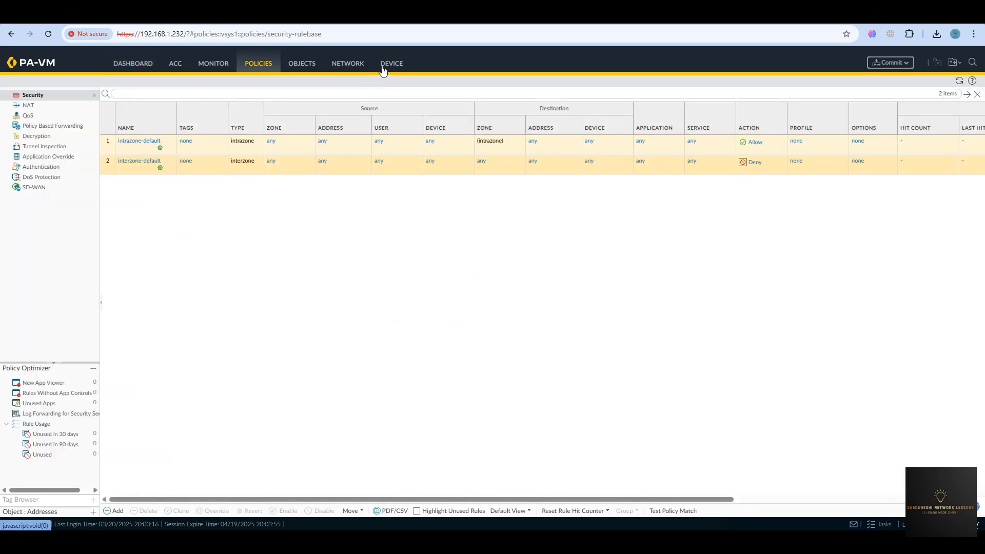
pyautogui.click(383, 66)
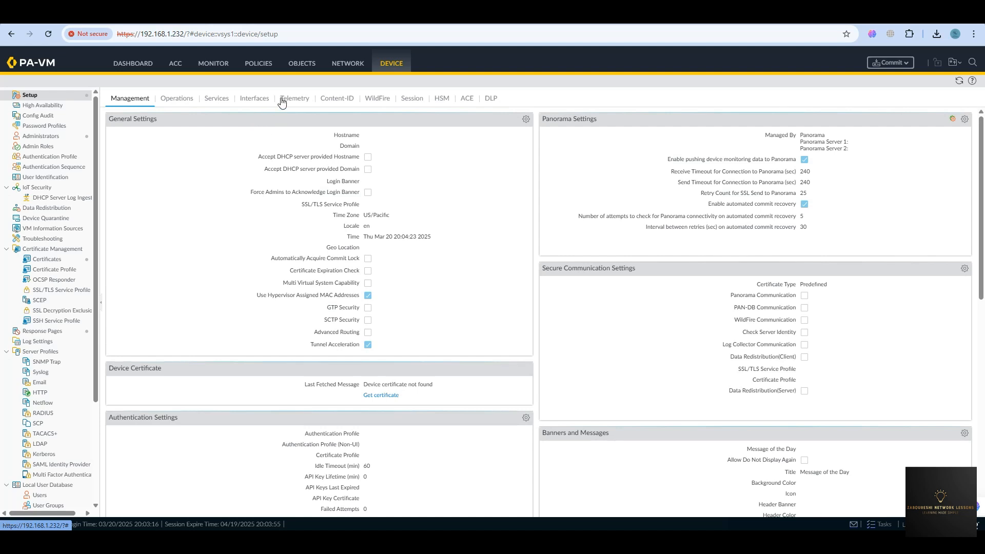
pyautogui.click(262, 99)
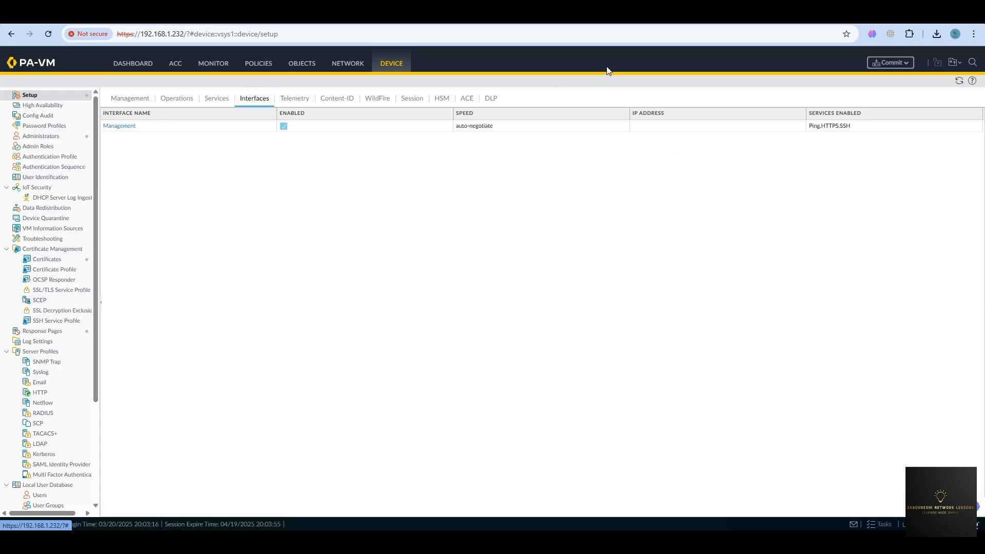
pyautogui.click(841, 15)
# Go to eve-ng.net and open Documentation > How to create images > Palo Alto.
pyautogui.click(793, 38)
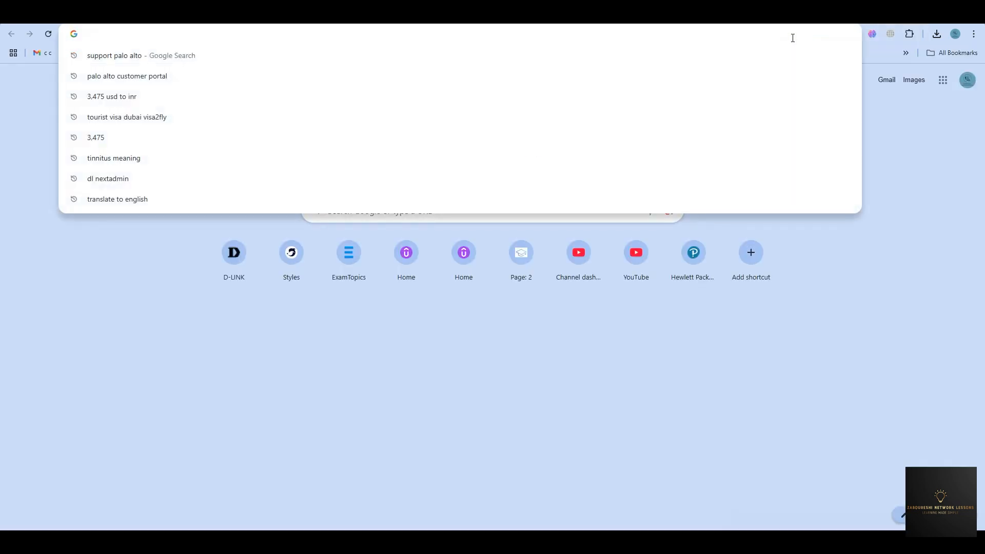
pyautogui.write('eve-ng')
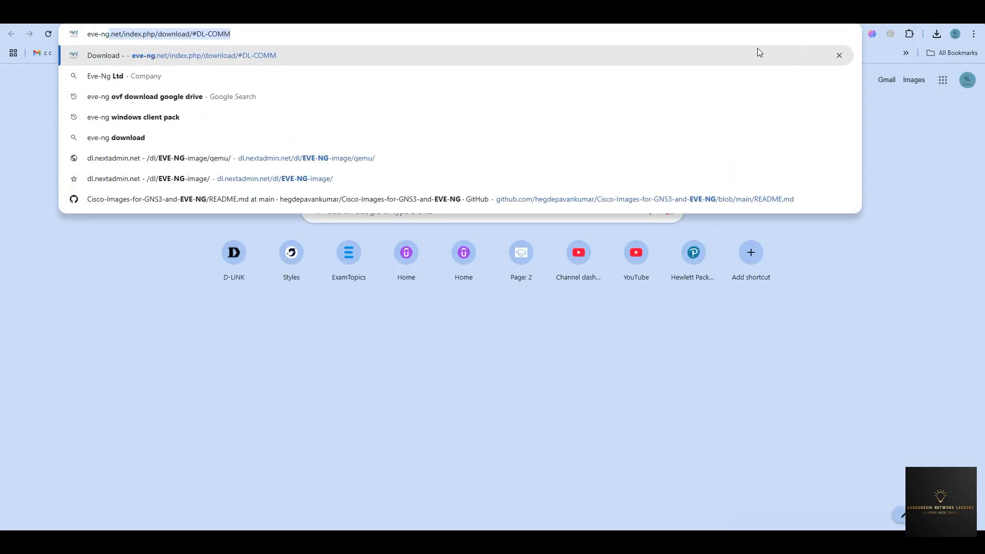
pyautogui.click(283, 62)
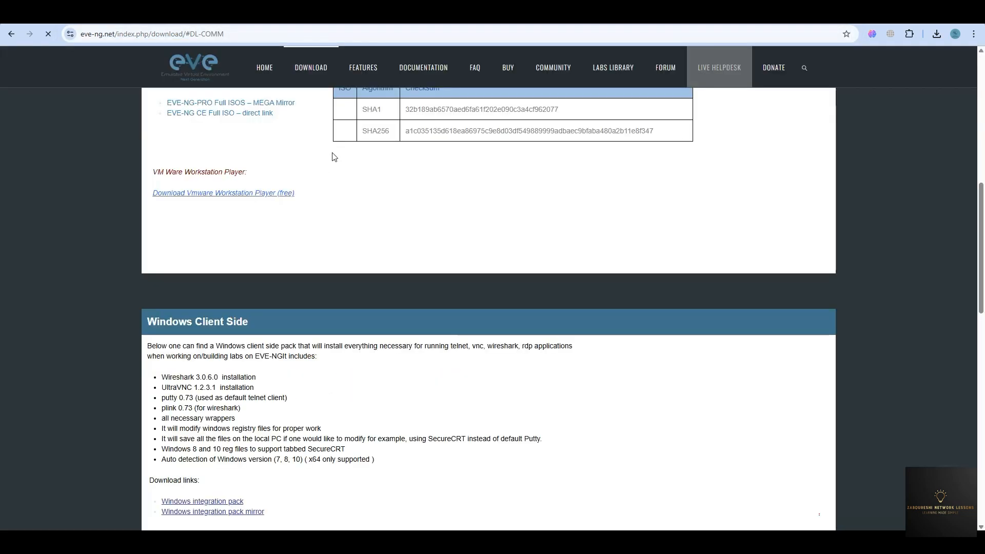
pyautogui.click(426, 67)
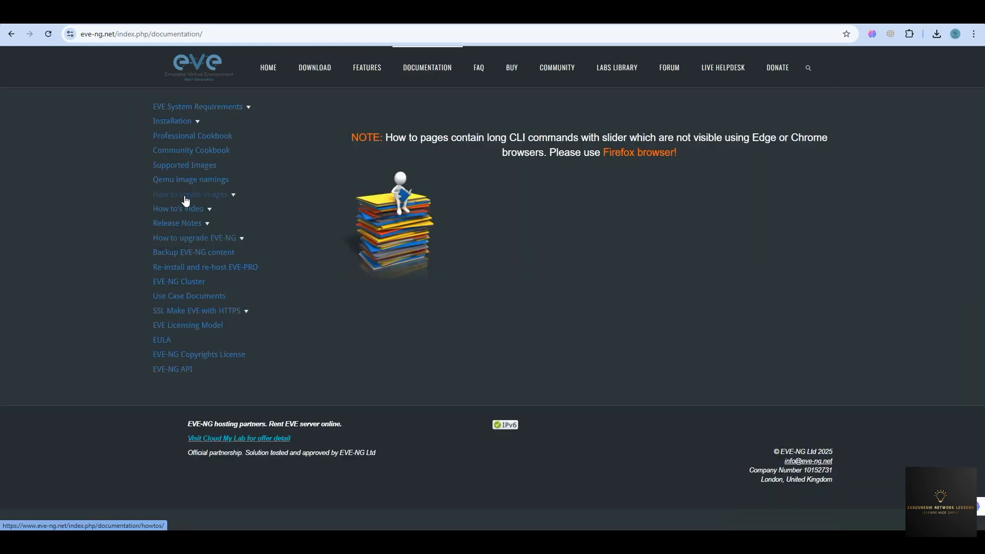
pyautogui.click(185, 198)
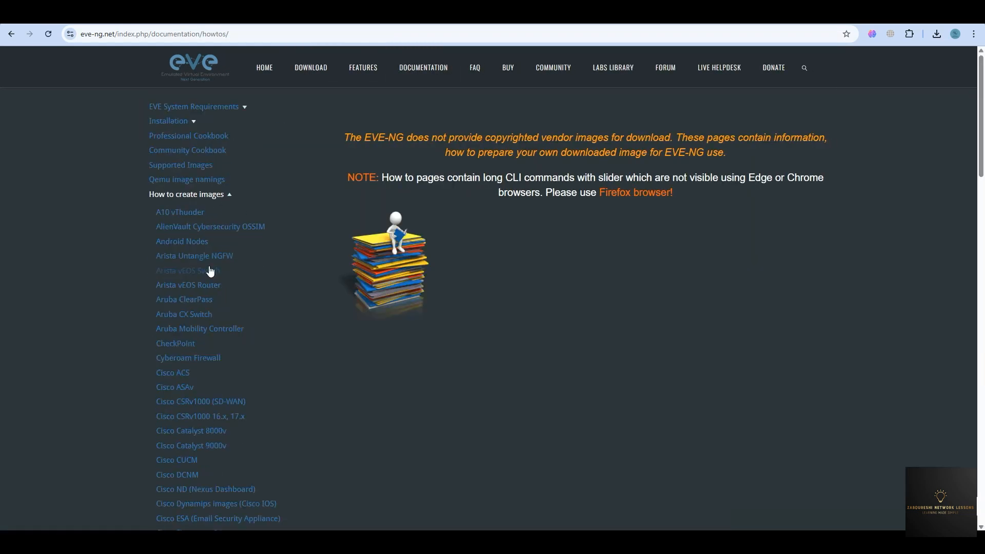
pyautogui.scroll(-18, 208, 275)
pyautogui.scroll(1, 187, 261)
pyautogui.click(184, 264)
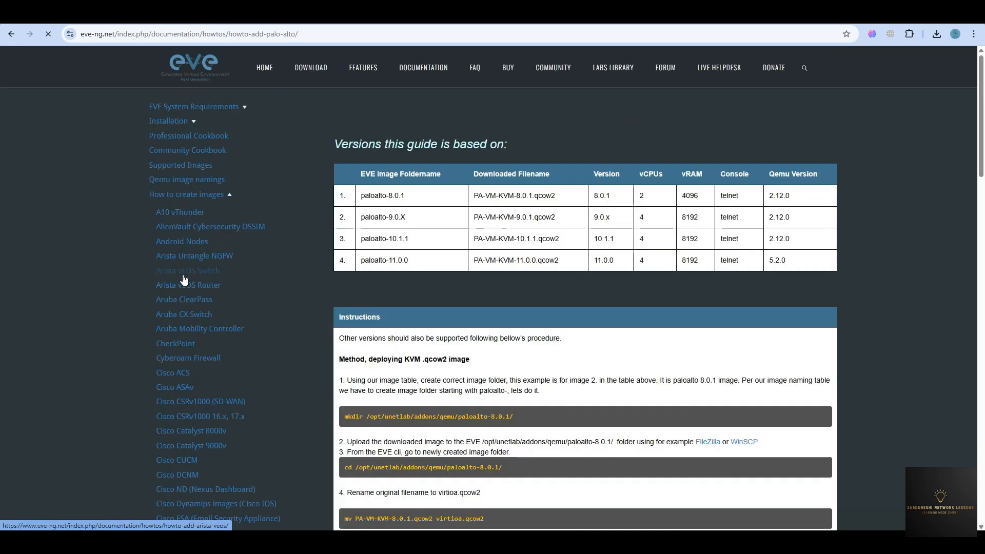
# Read the Palo Panorama guide's panorama-10.0.4 setup details, then return to the lab tab.
pyautogui.scroll(-8, 190, 257)
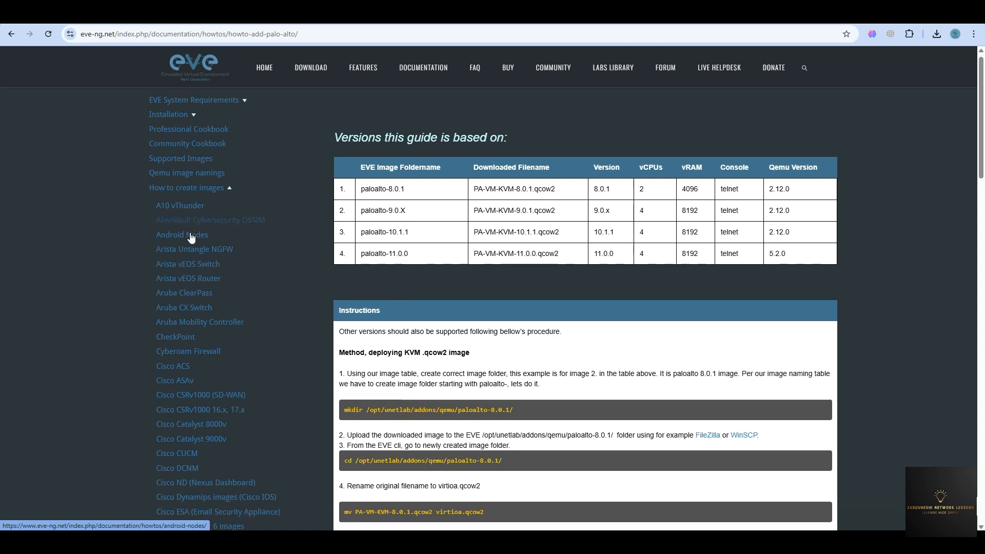
pyautogui.scroll(-15, 194, 234)
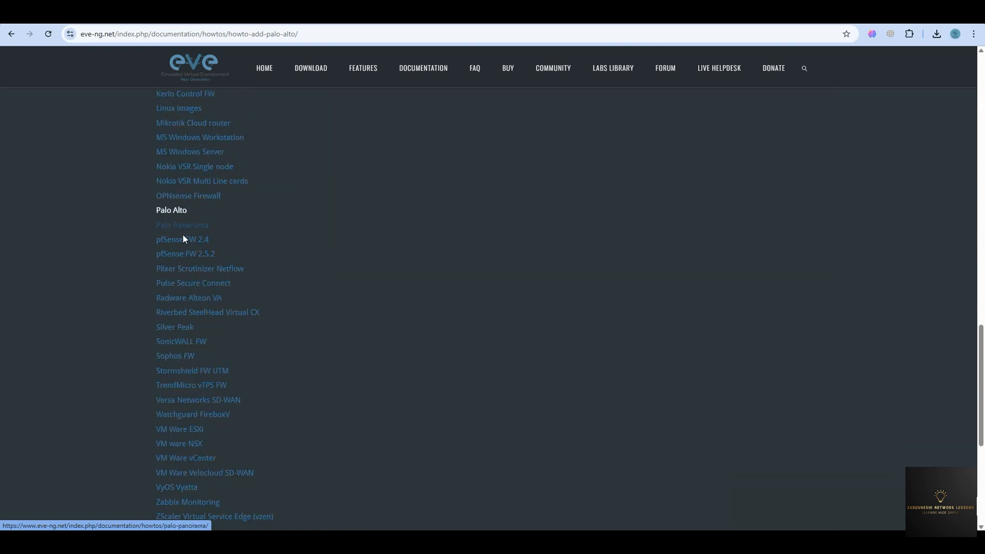
pyautogui.click(184, 231)
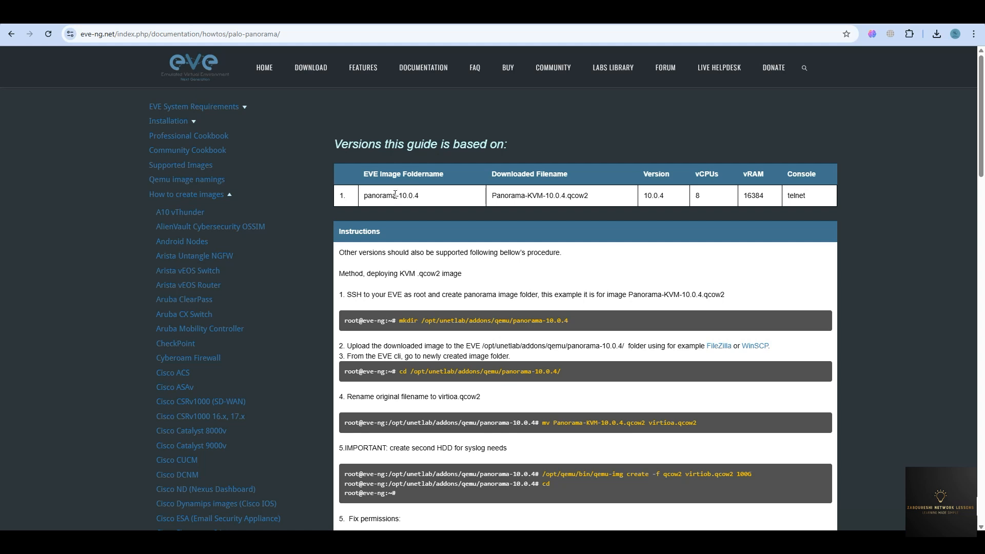
pyautogui.moveTo(396, 195); pyautogui.dragTo(428, 197)
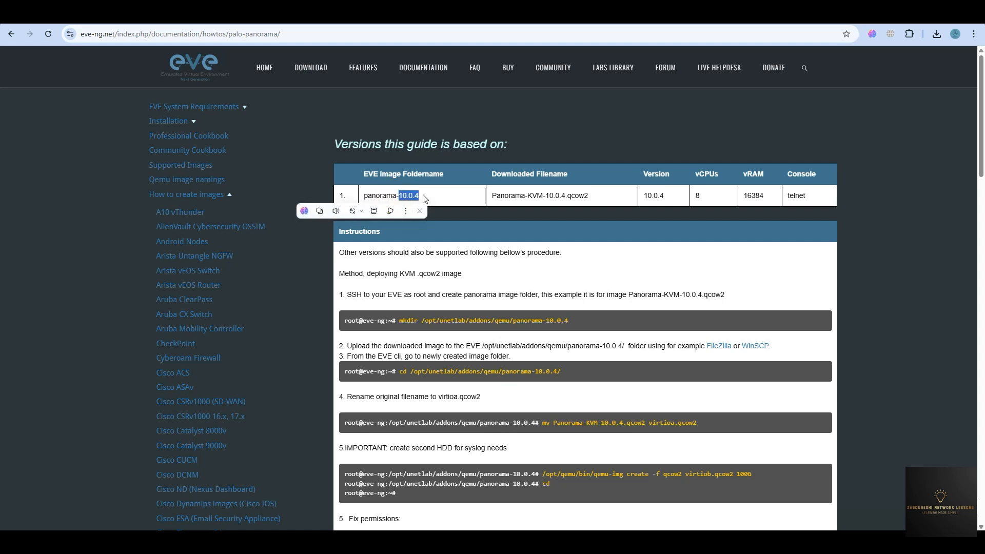
pyautogui.click(402, 198)
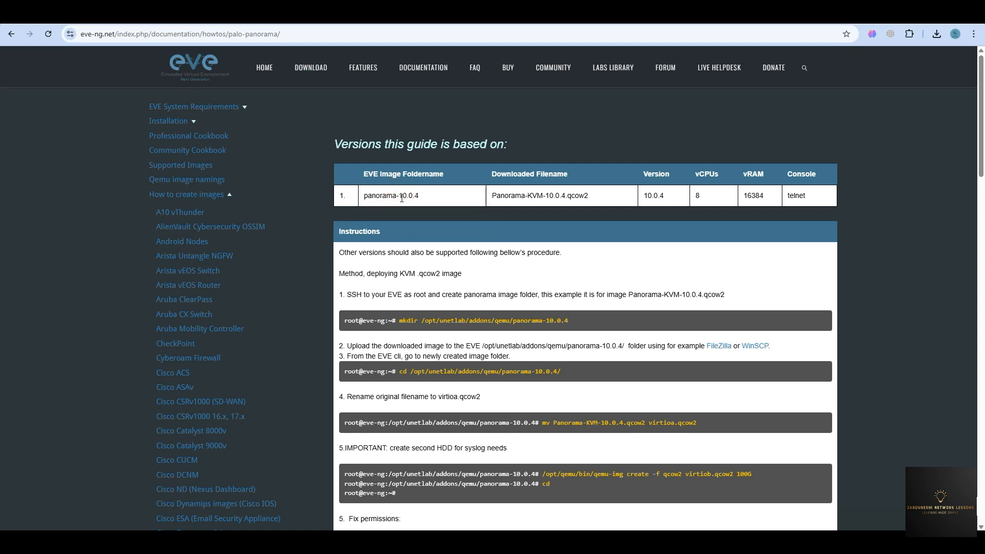
pyautogui.scroll(-5, 434, 277)
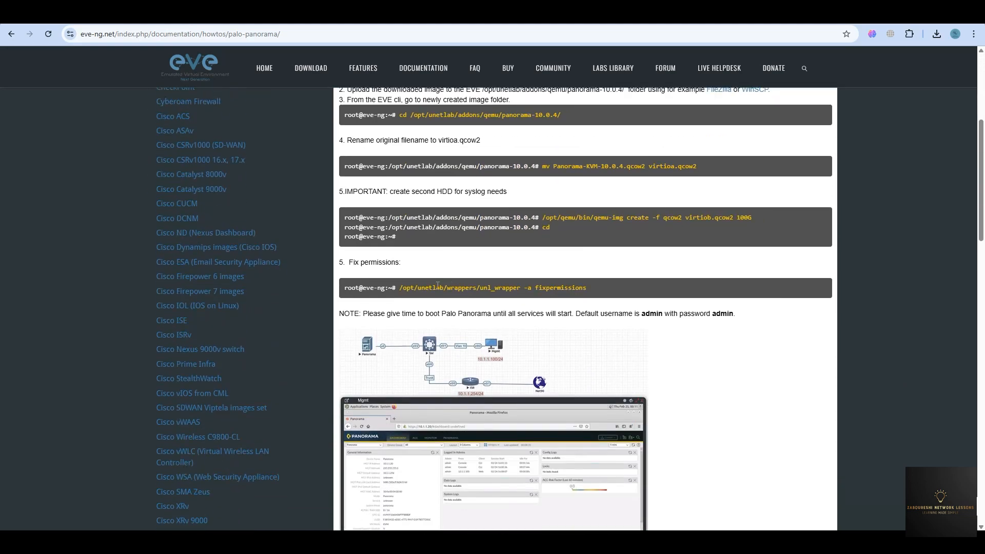
pyautogui.scroll(-8, 435, 287)
pyautogui.scroll(8, 433, 286)
pyautogui.scroll(3, 434, 286)
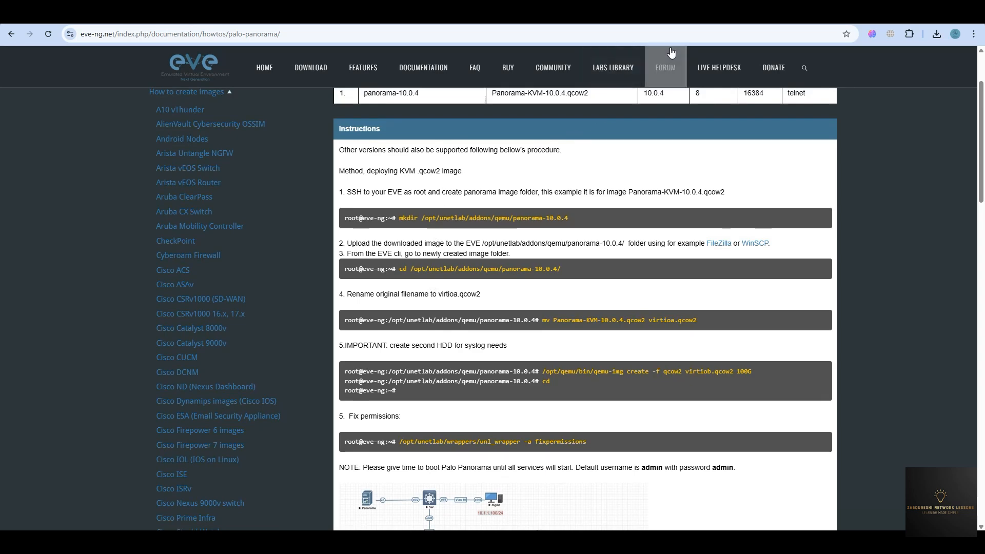
pyautogui.click(638, 20)
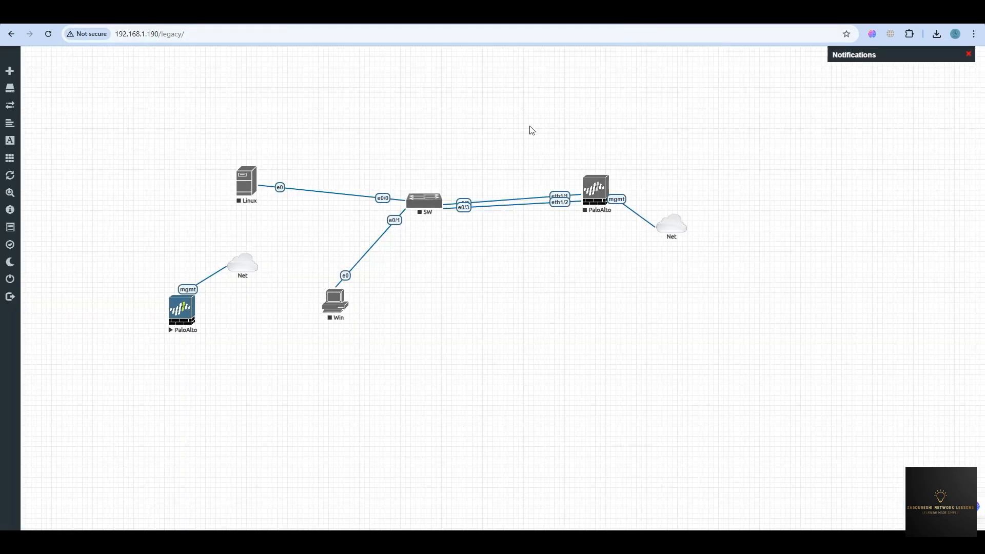